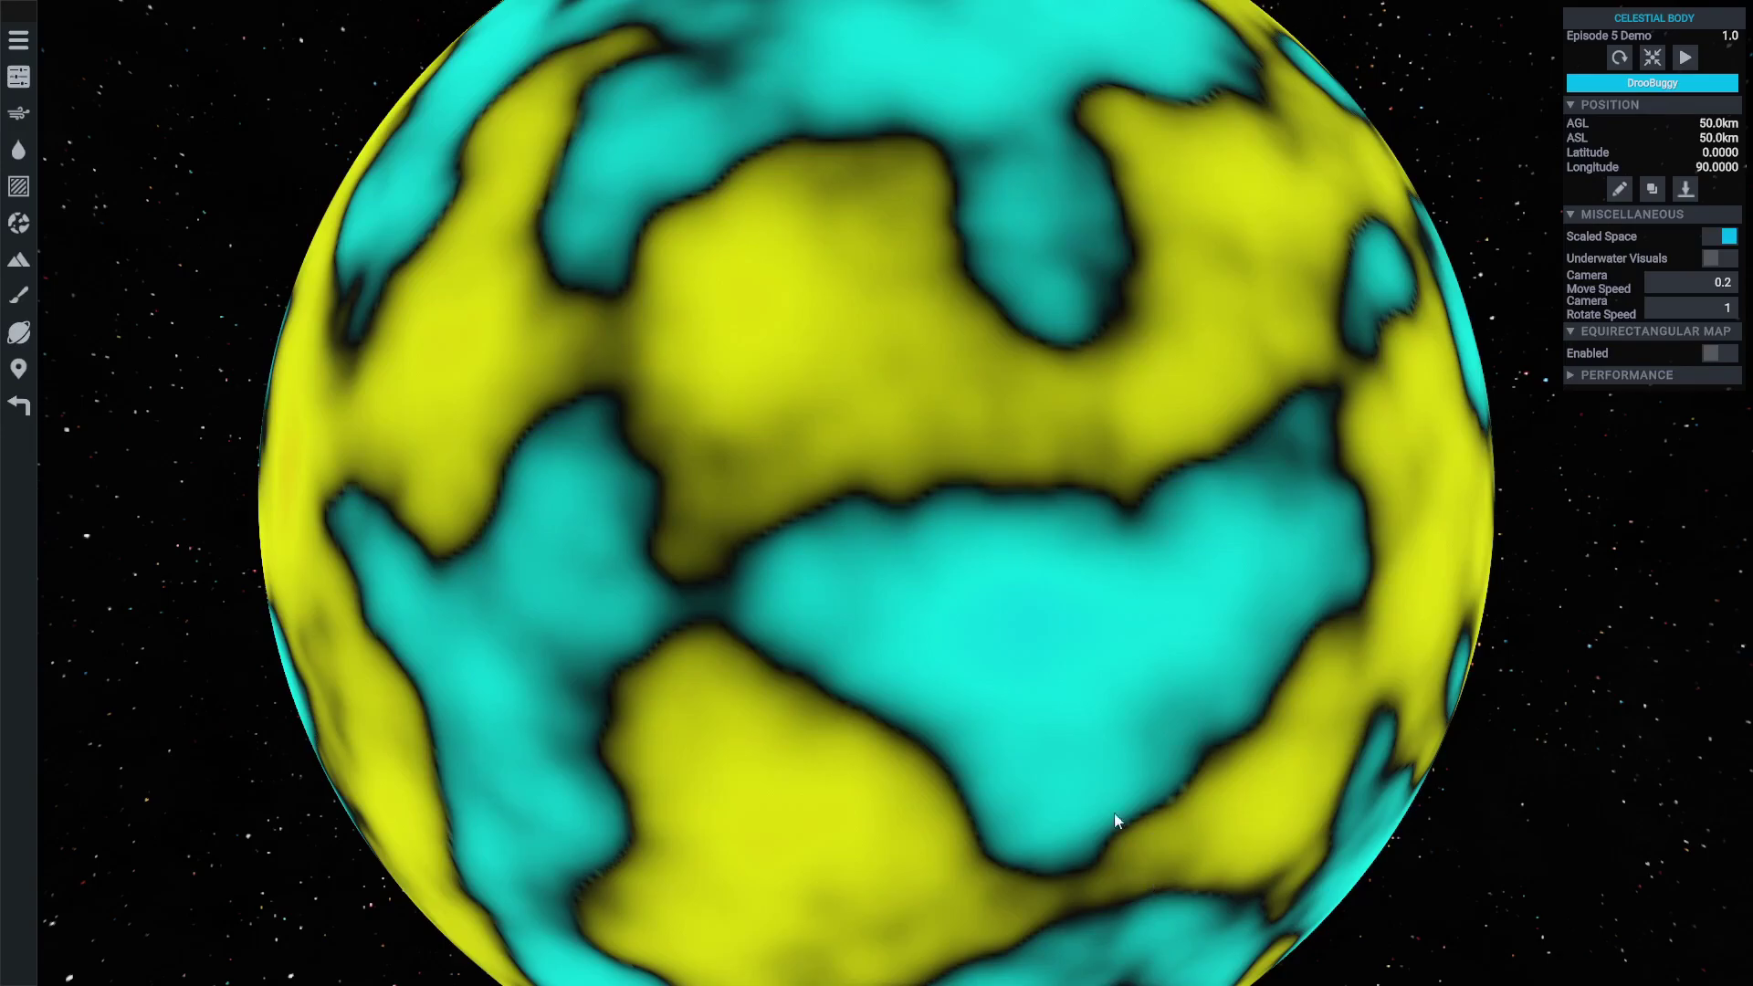
- Open the terrain generation settings and display the data connections between the modifiers
click(18, 259)
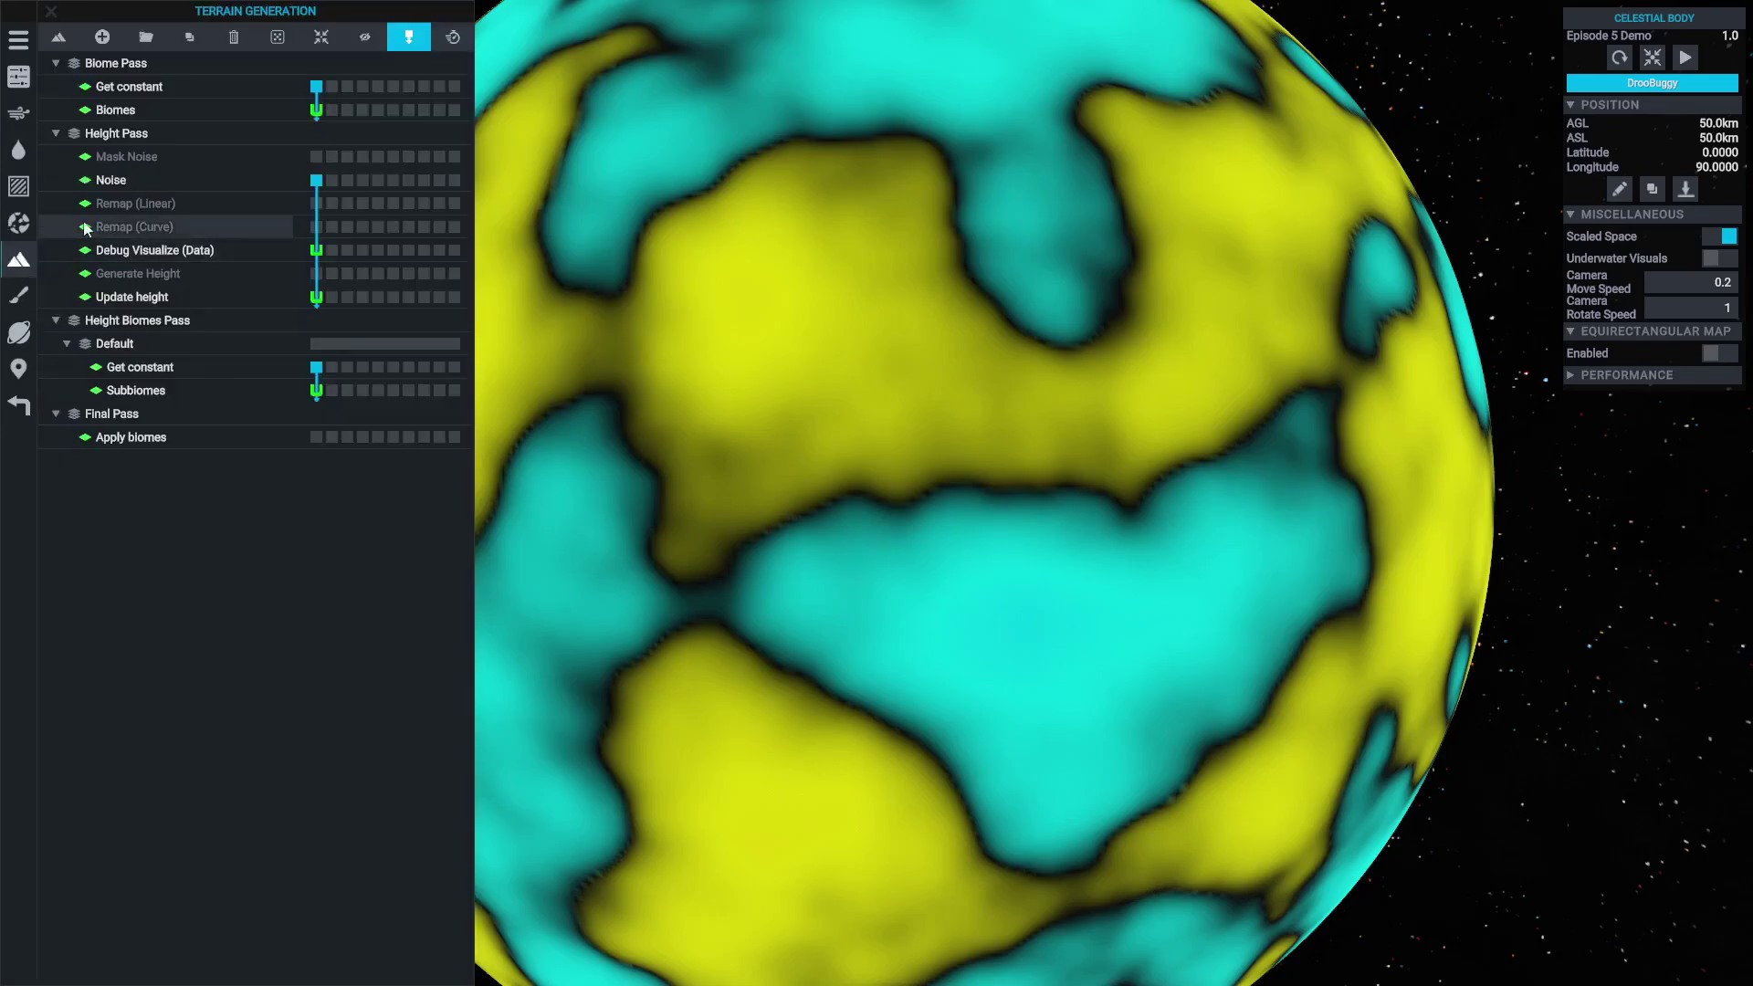
click(50, 35)
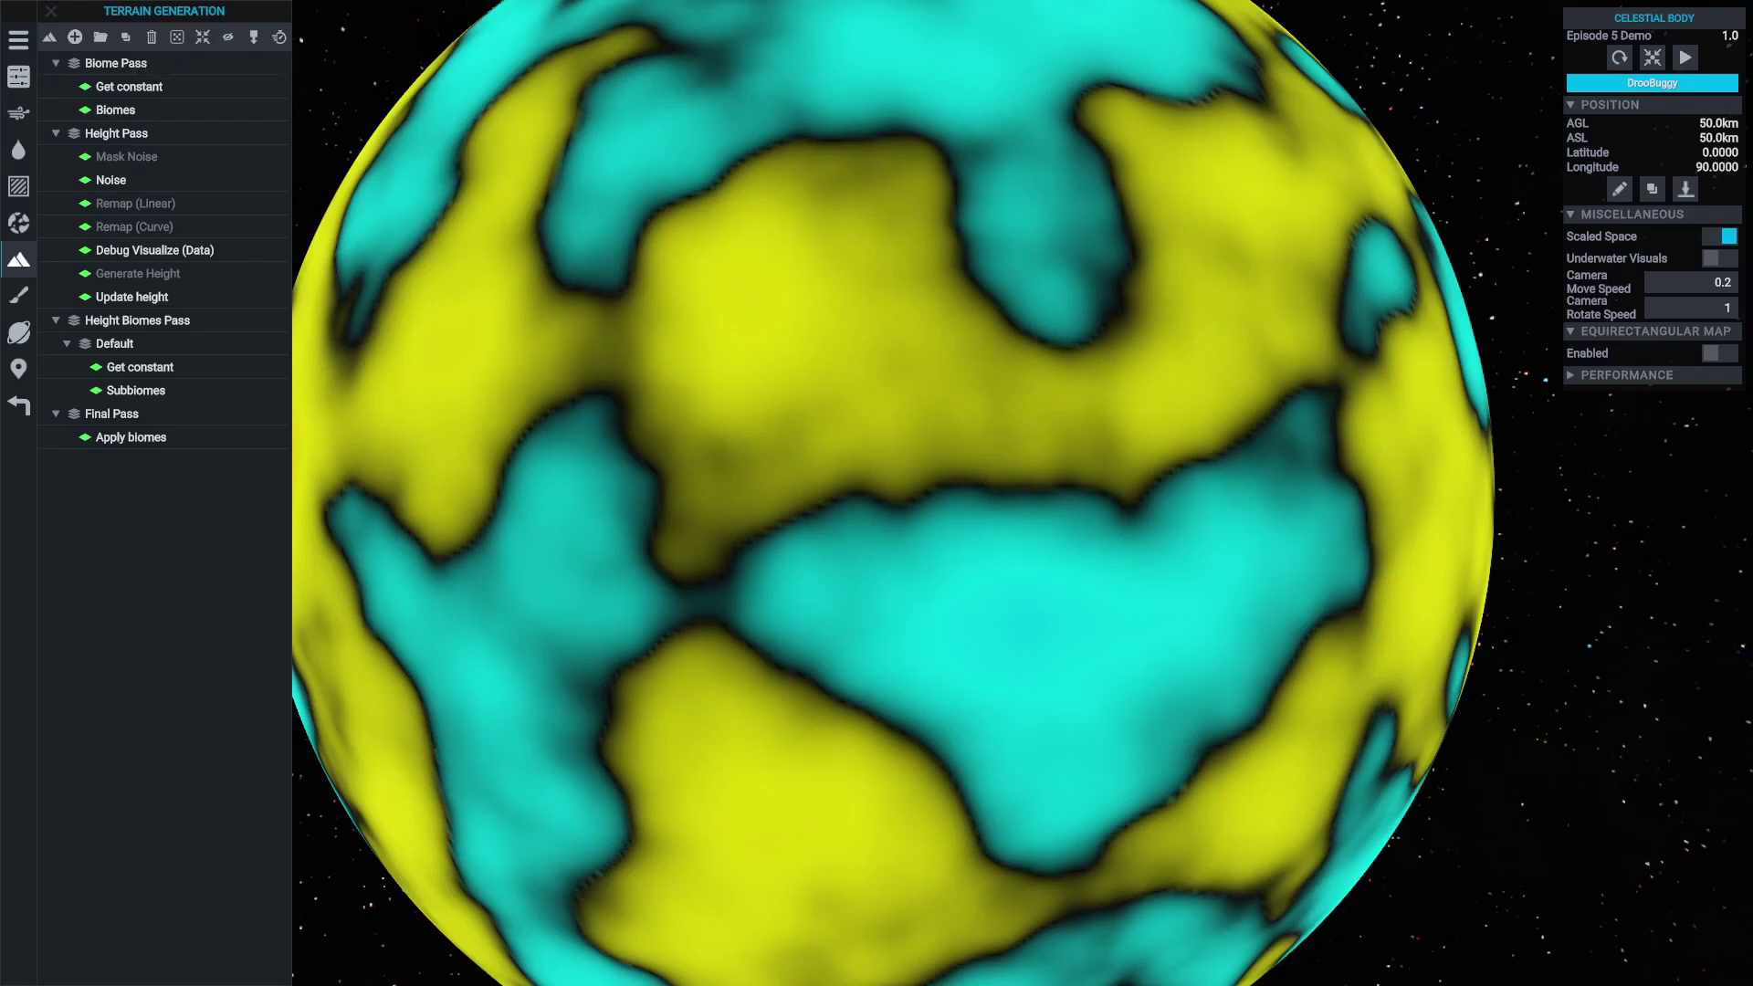
click(255, 35)
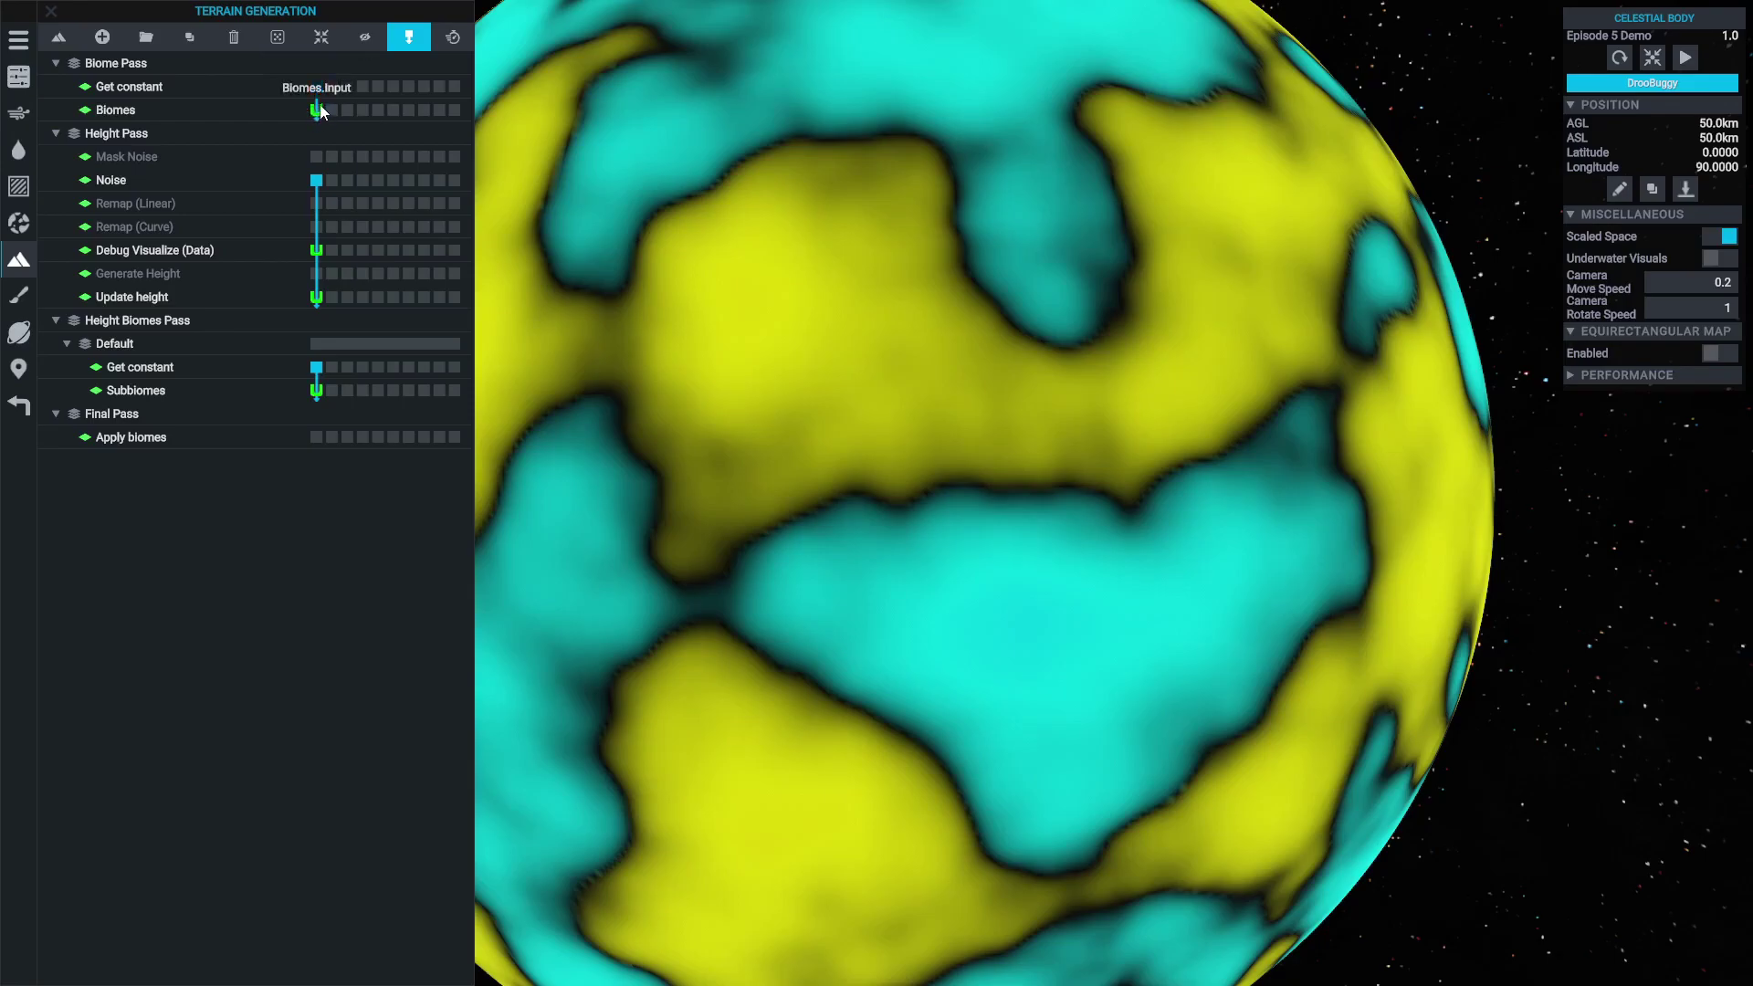
- Try moving the Biome Pass constant output and Biomes input to the second data slot, and restore them to the first
drag(318, 91, 347, 86)
click(346, 110)
drag(347, 86, 315, 91)
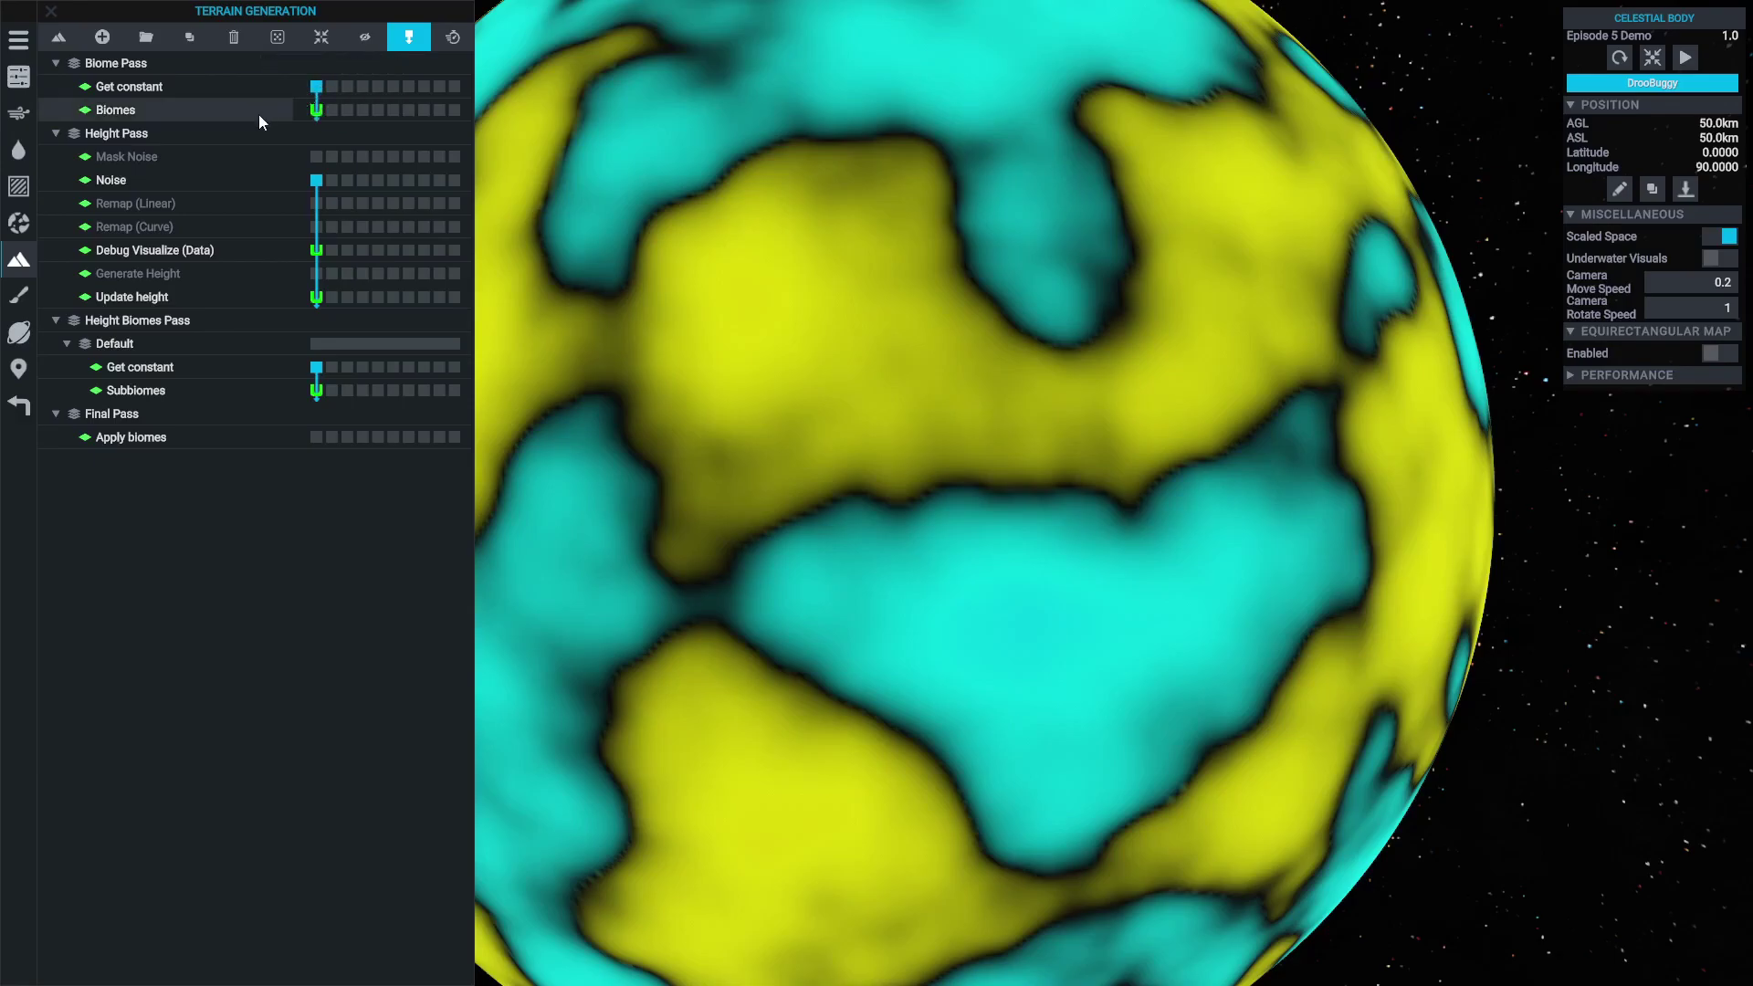
- Examine the modifiers' performance timings, toggle the simplified modifier list on and off, and hide the timings
click(451, 38)
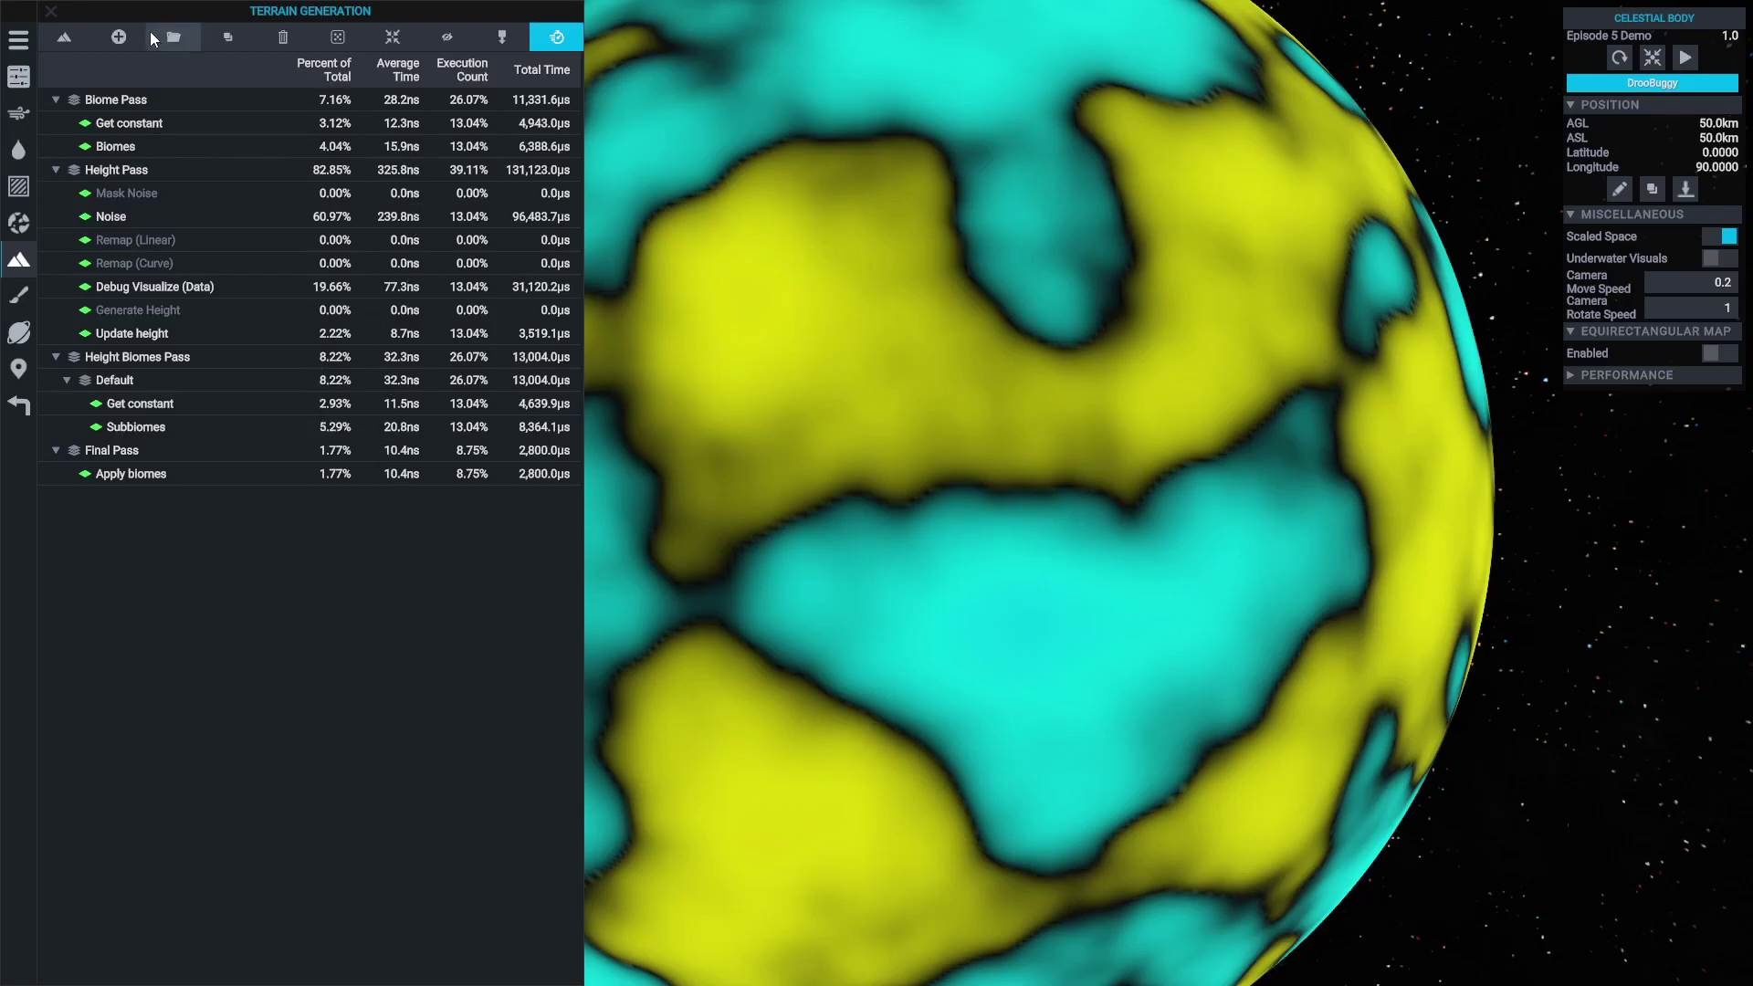
click(67, 41)
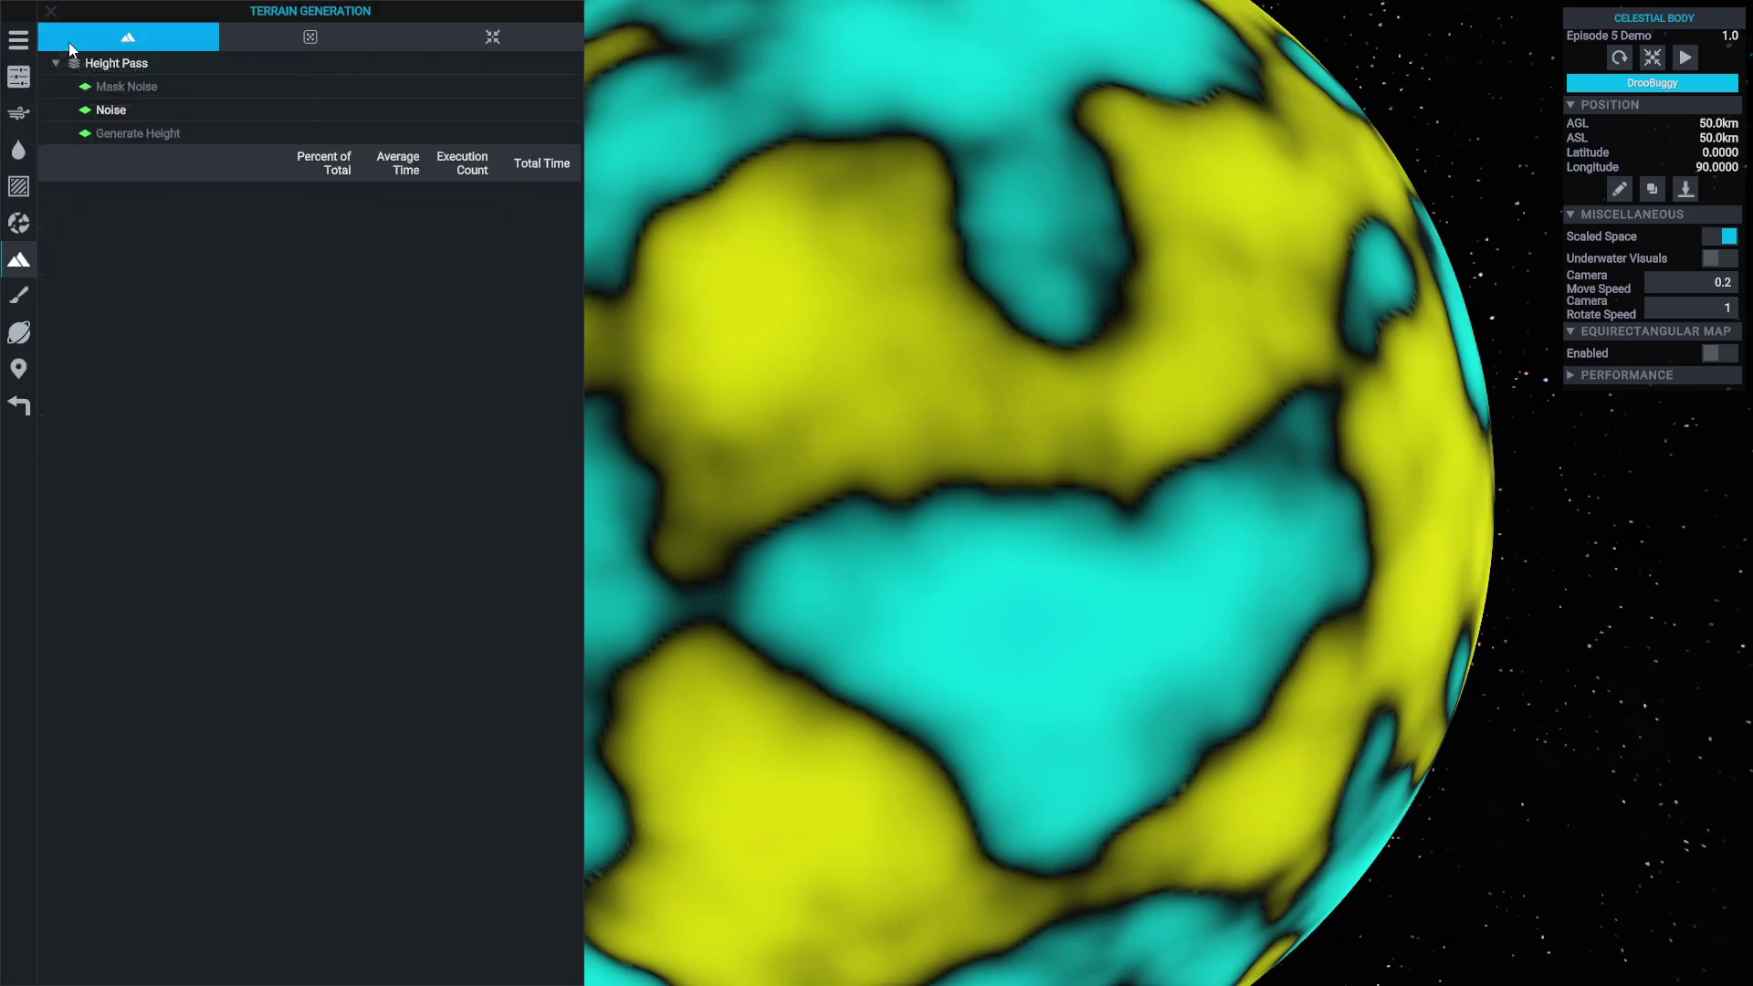
click(106, 35)
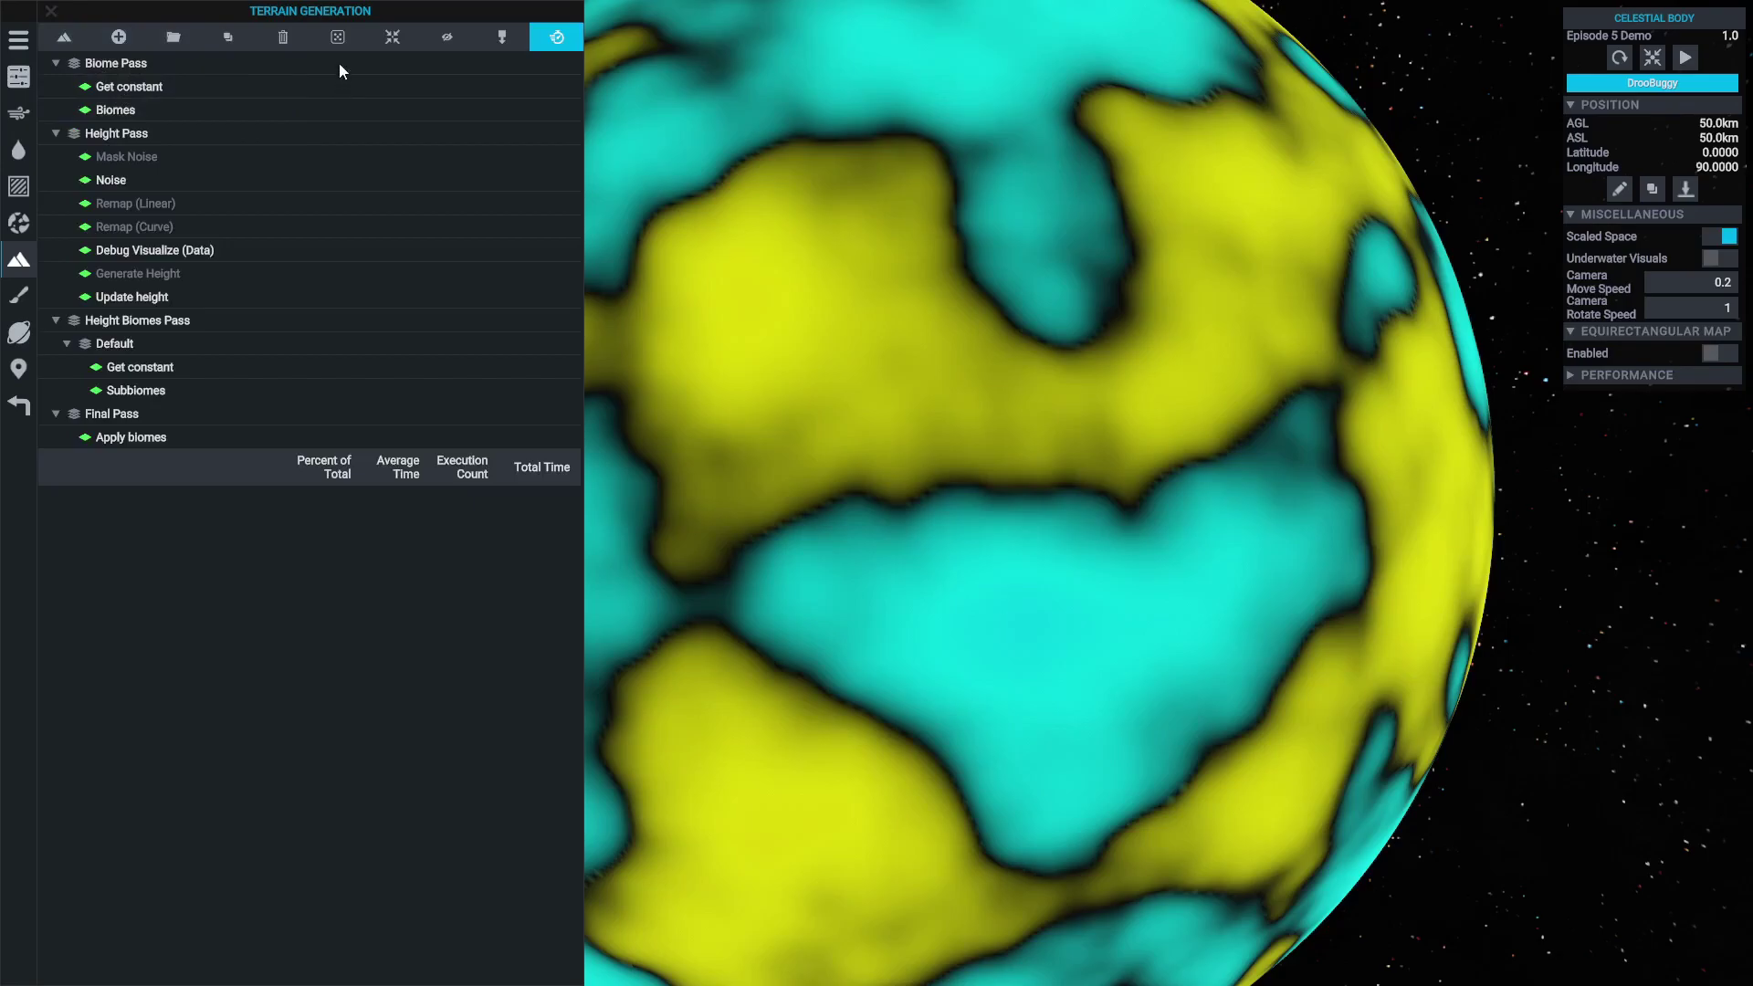
click(559, 43)
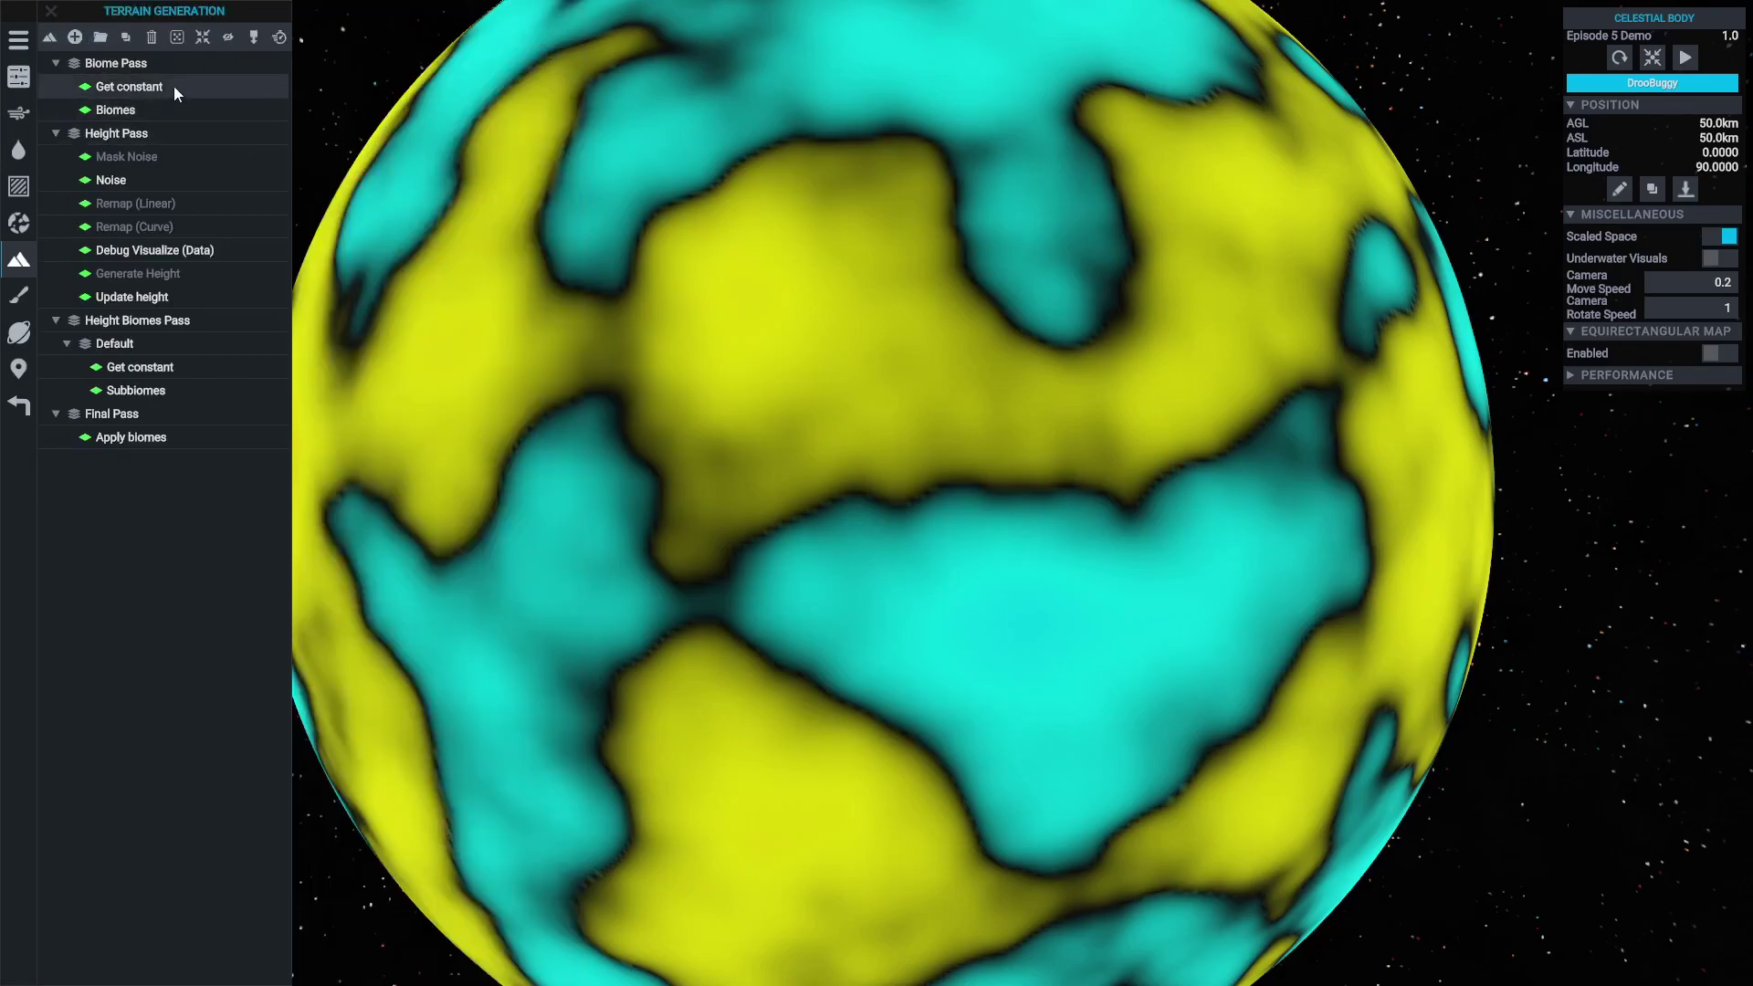
- Set the octaves of the Height Pass Noise modifier to 2 and rebuild the planet
click(142, 179)
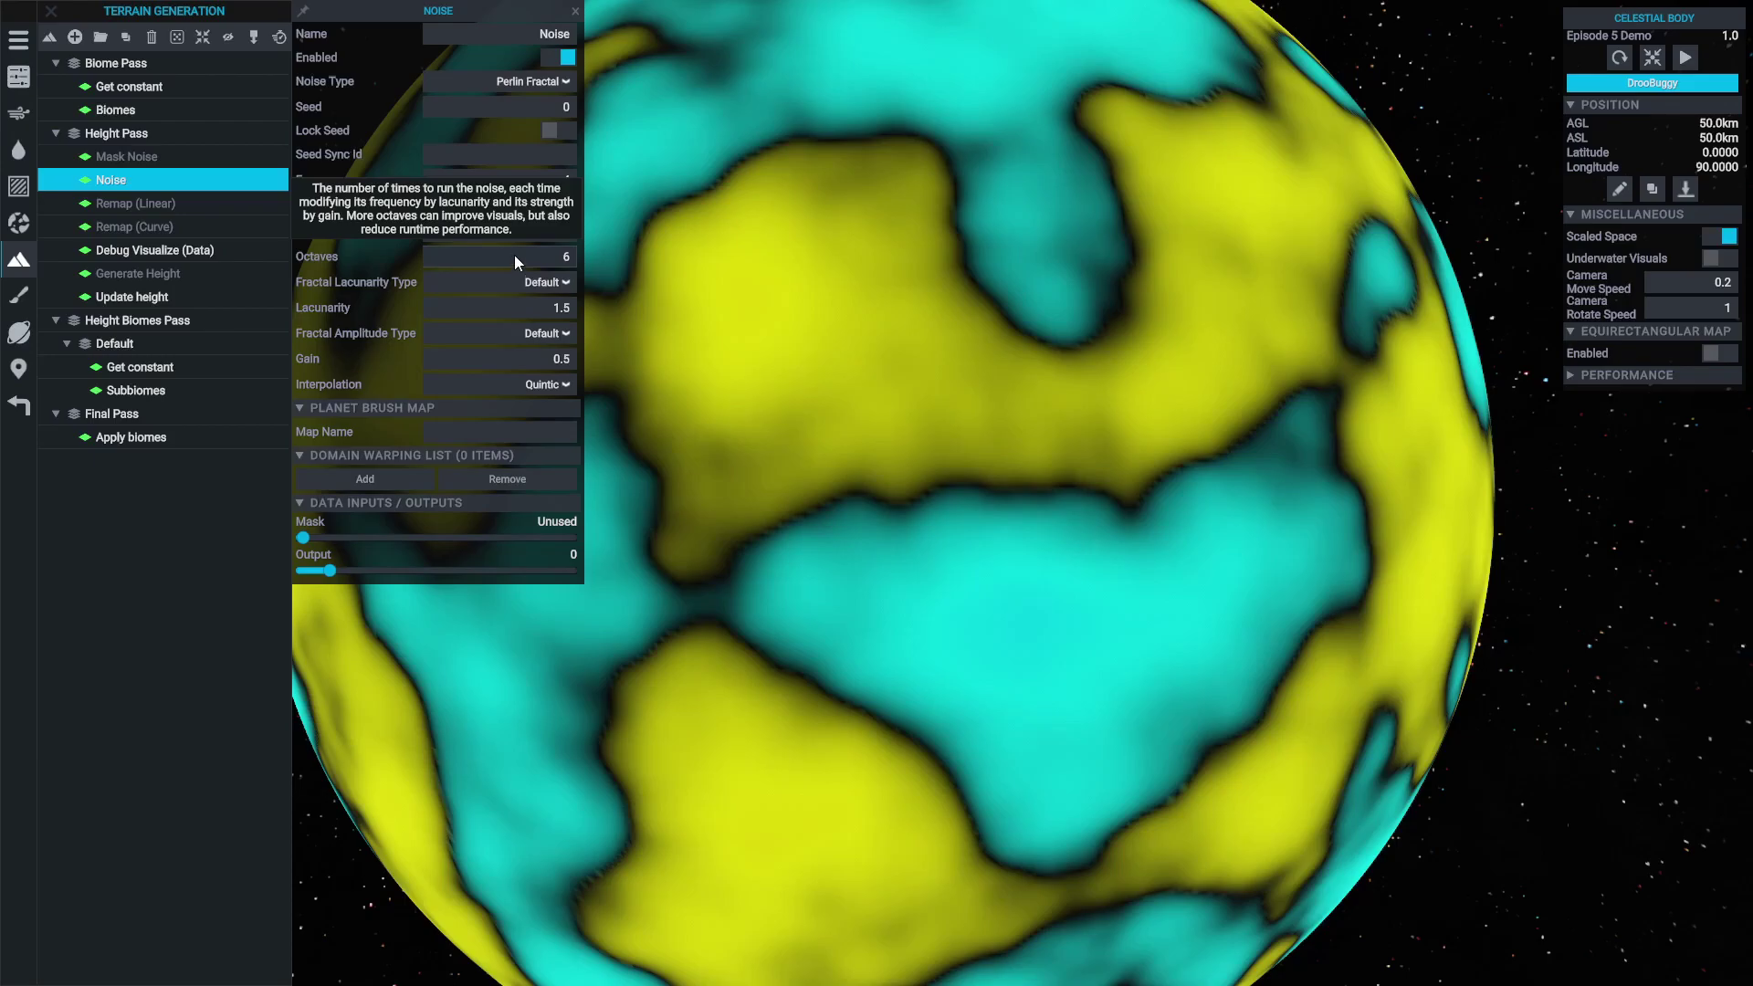
scroll(513, 255, down, 4)
click(1620, 60)
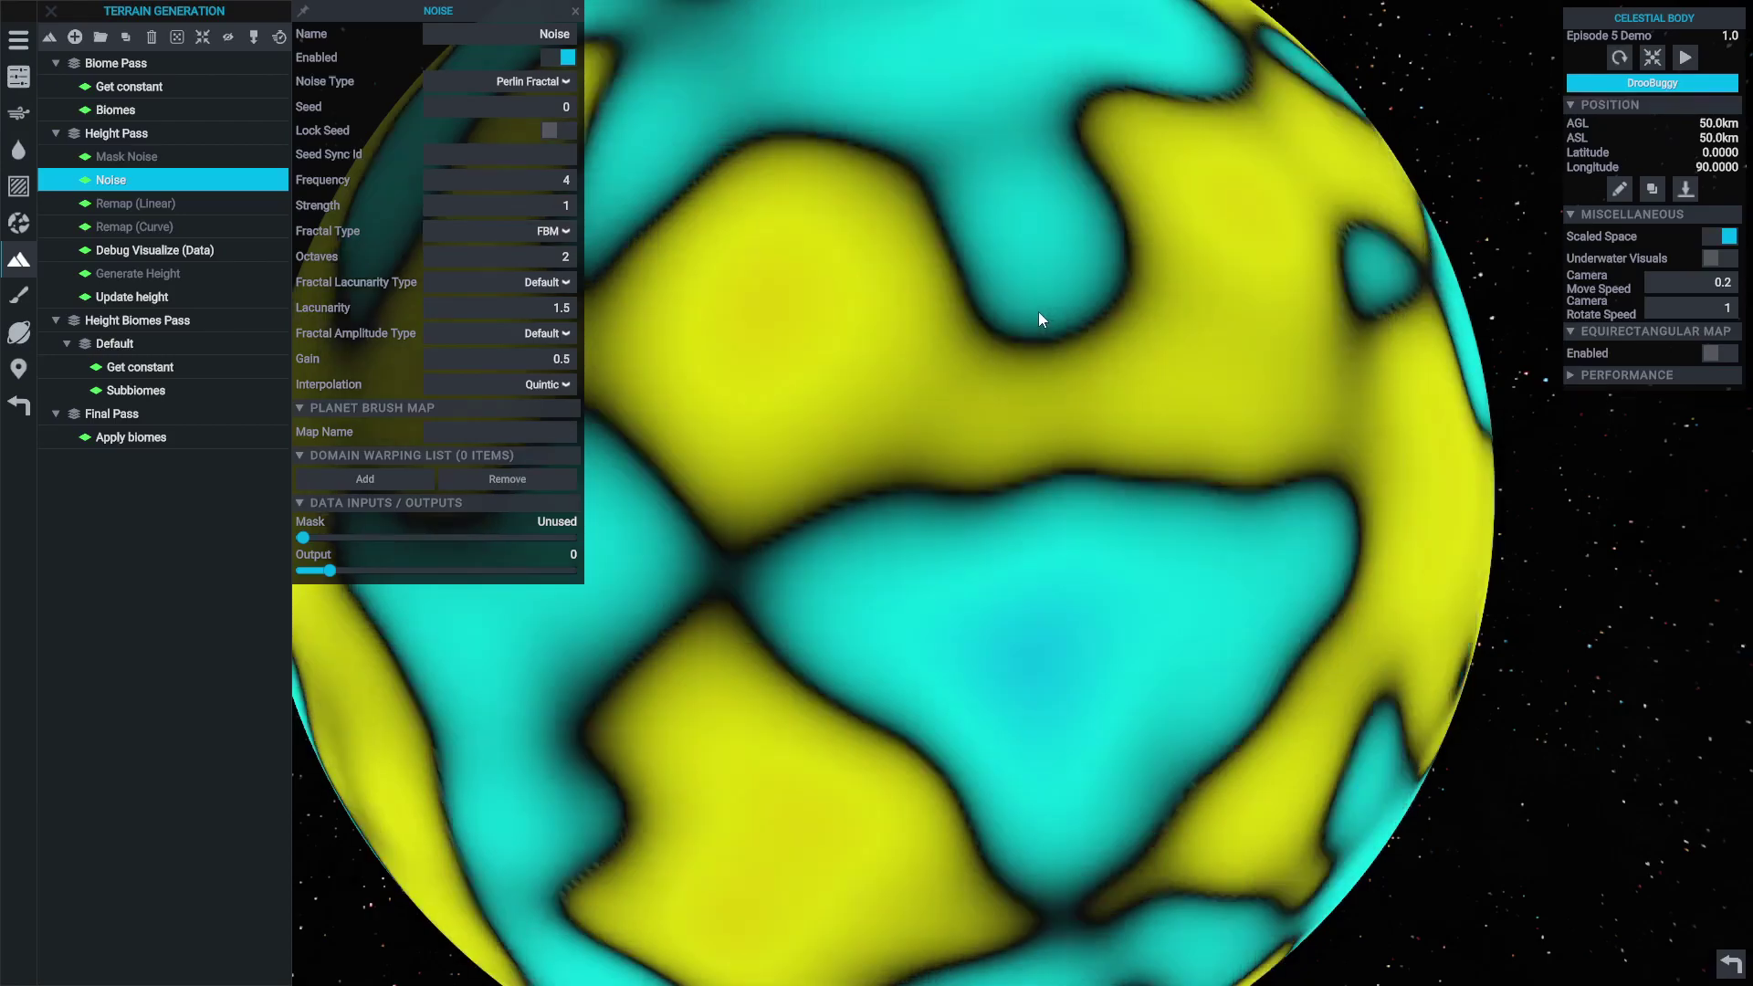
- Set the Noise modifier's octaves to 8 and rebuild the planet
click(555, 254)
text(8)
key(Return)
click(1619, 59)
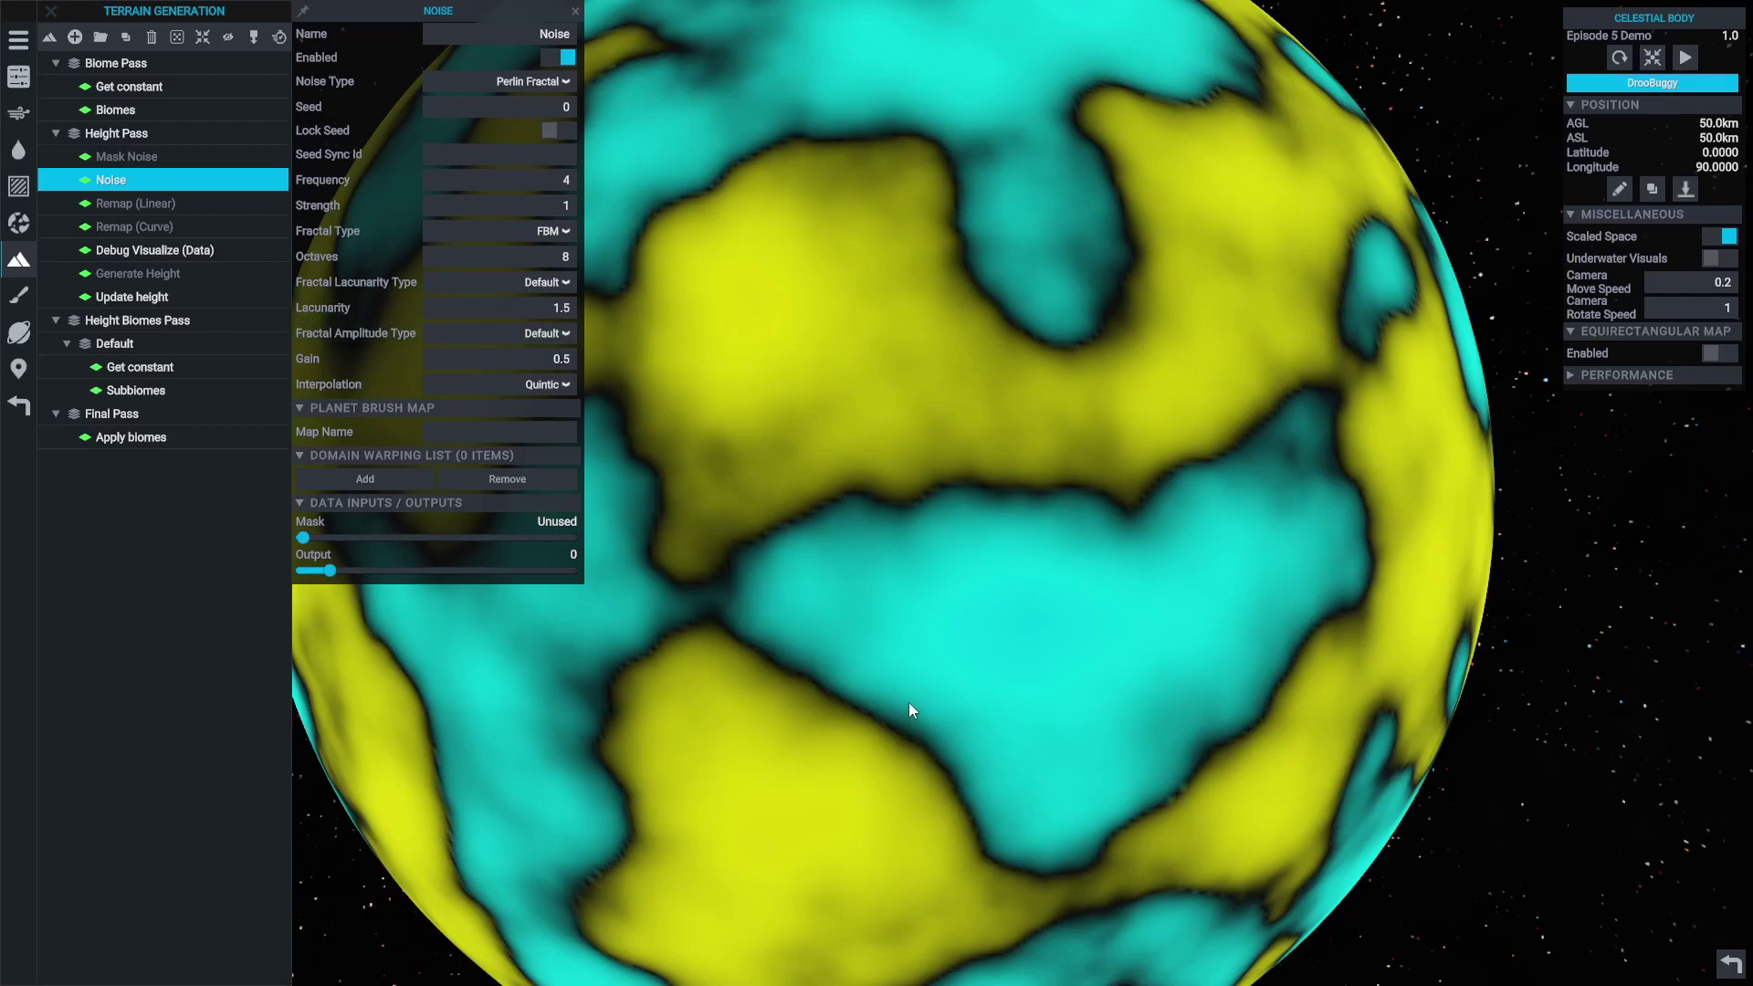
- Set the Noise modifier's lacunarity to 1 and rebuild the planet
click(550, 309)
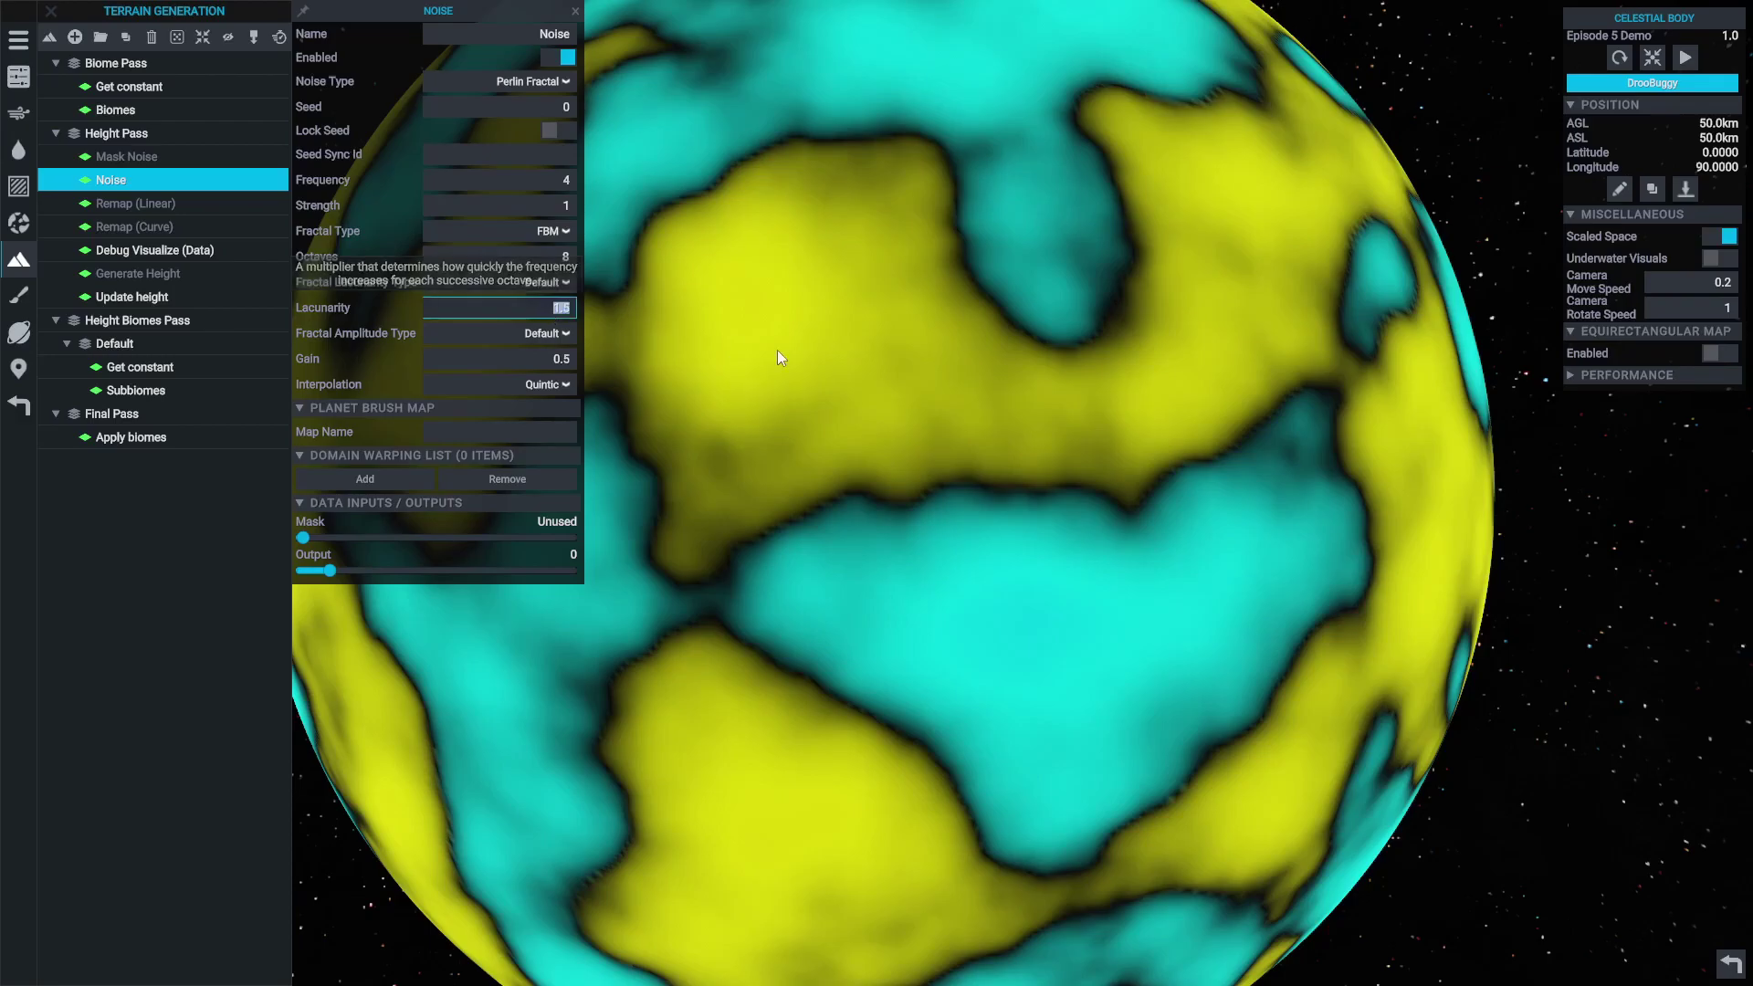
text(1)
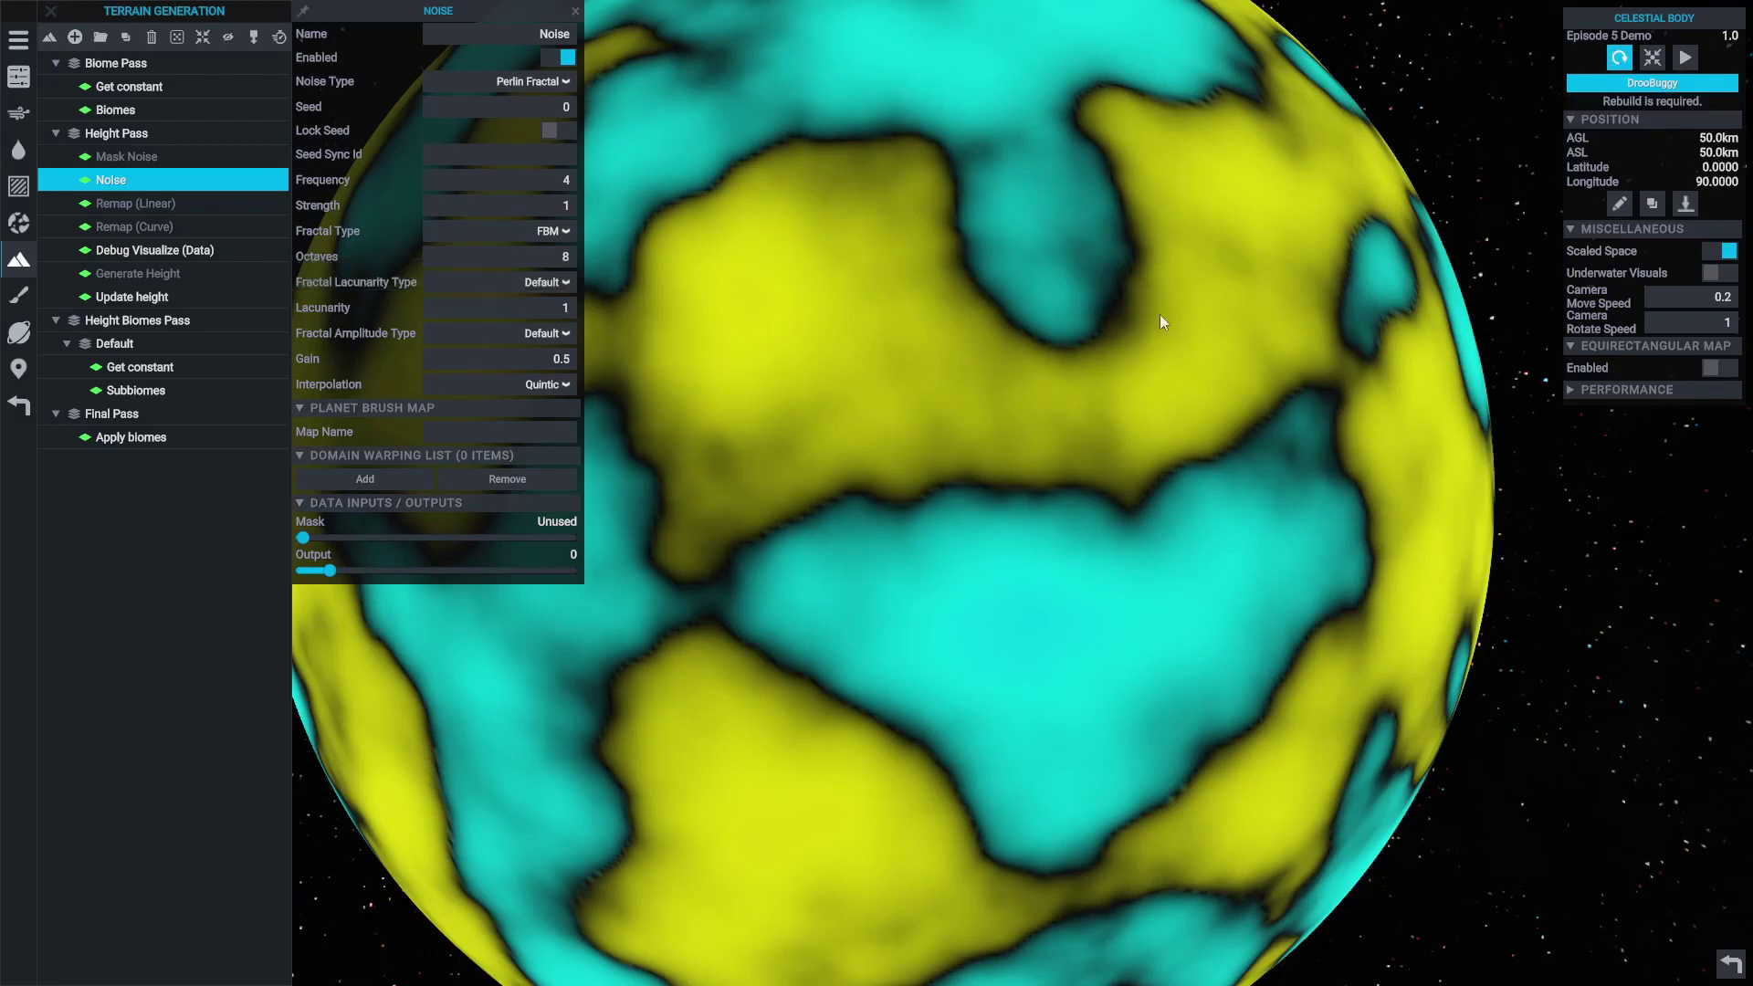
click(1618, 57)
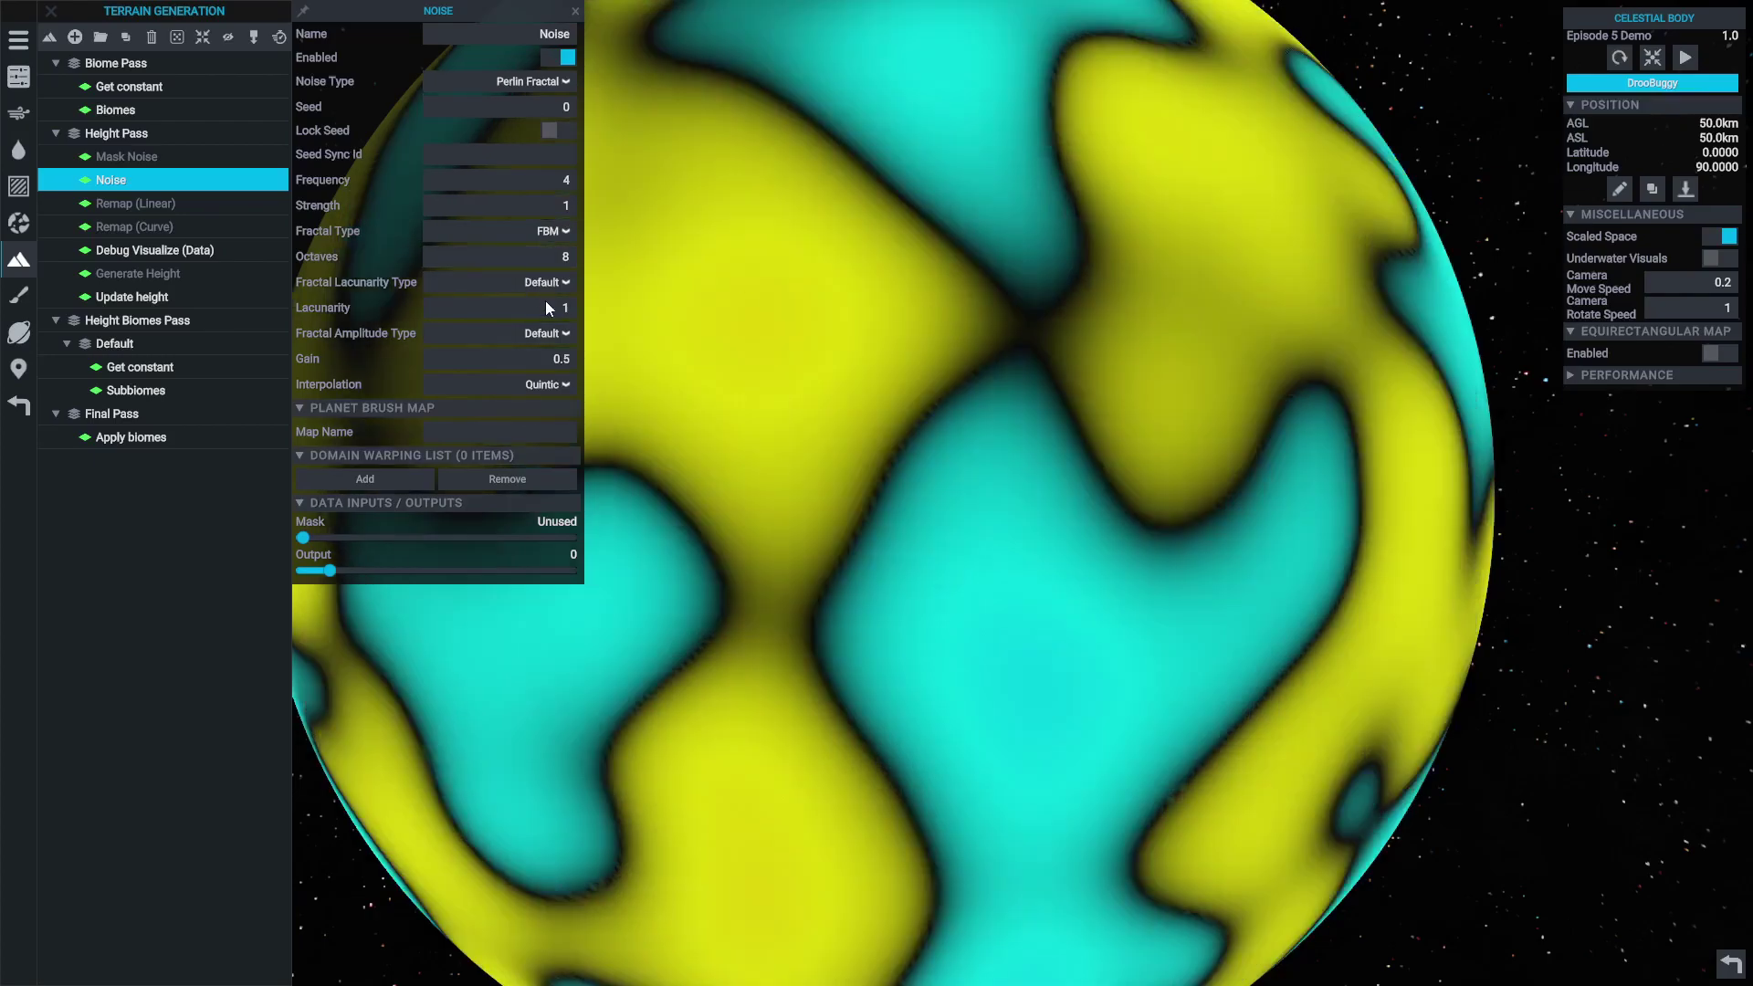
- Set the Noise modifier's lacunarity to 1.5 and rebuild the planet
click(545, 308)
text(1.5)
key(Return)
click(1619, 58)
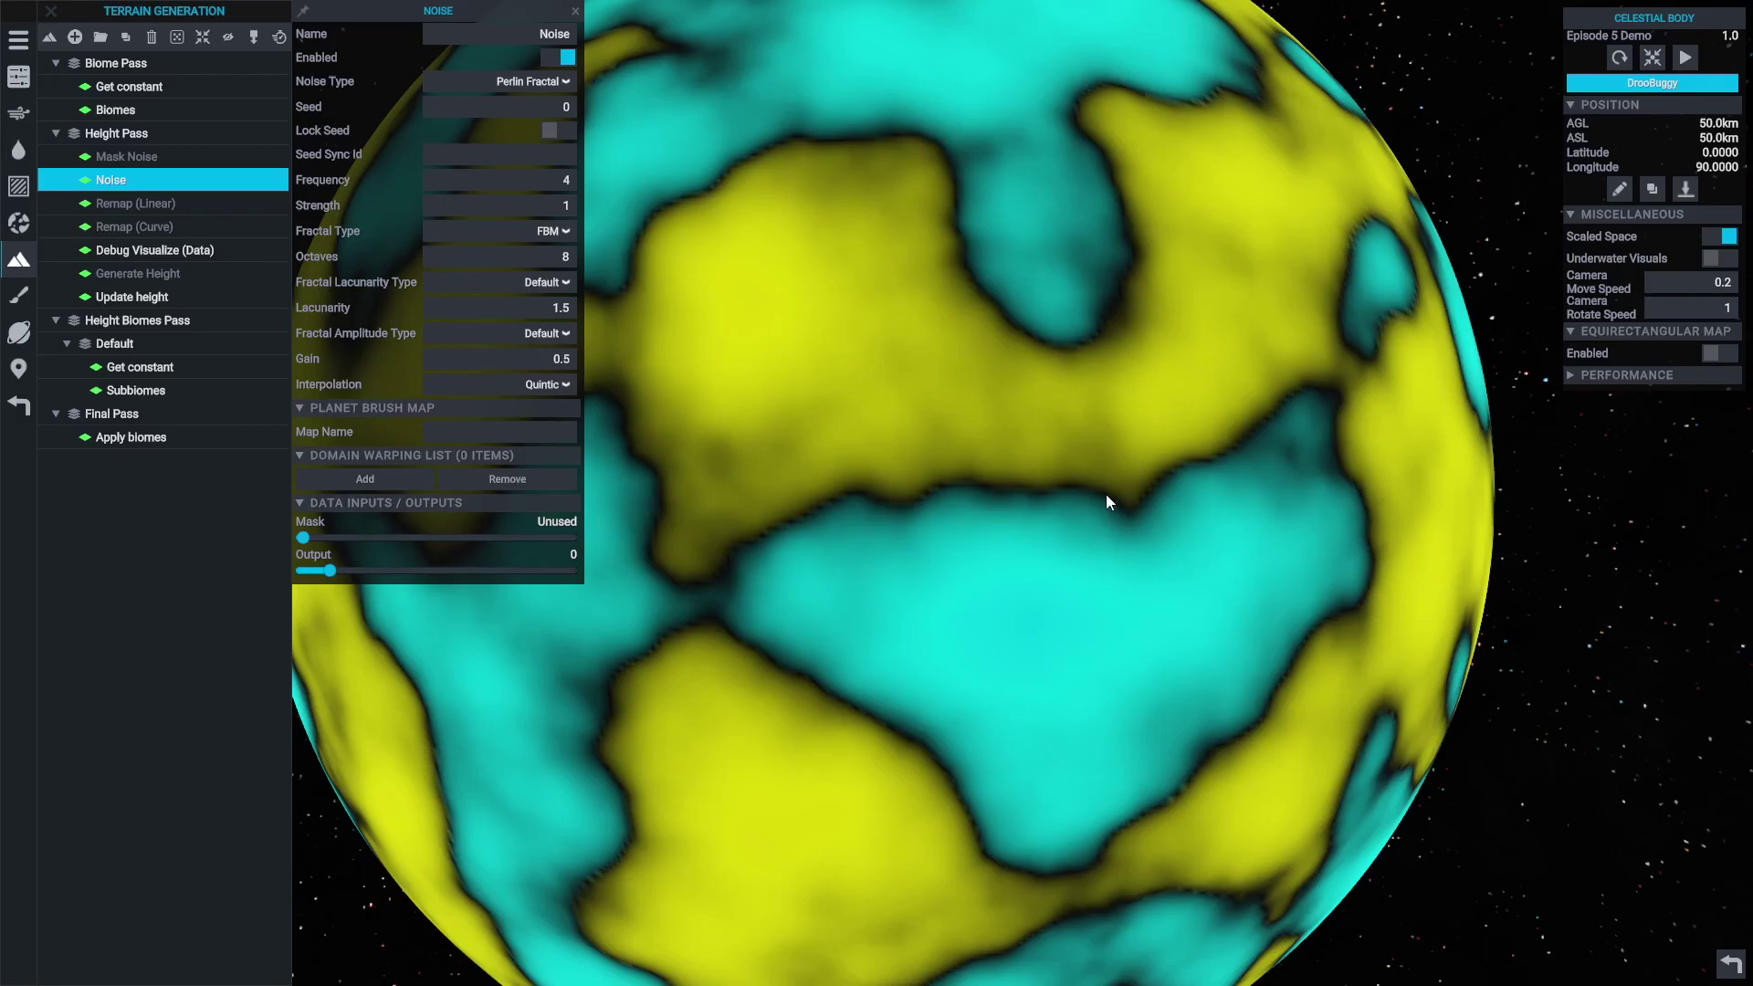
- Try a lacunarity of 2 on the Noise modifier, and then set it to 1.4
drag(566, 308, 1340, 413)
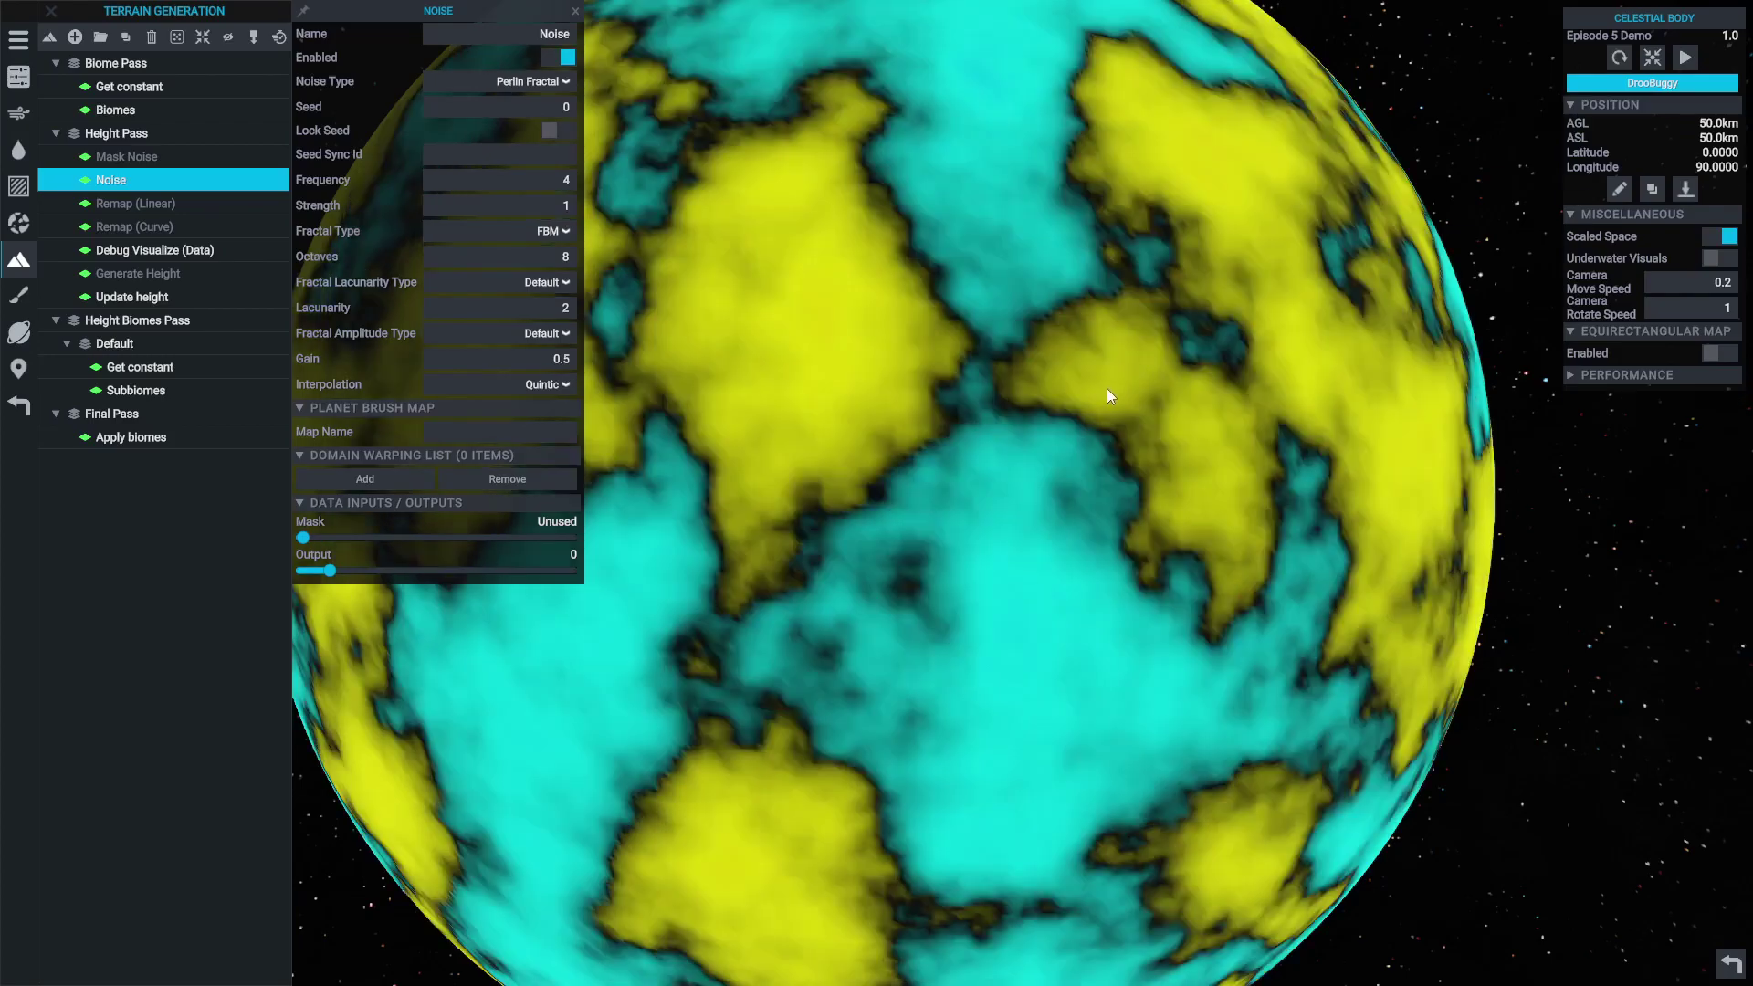
click(534, 310)
text(1.4)
key(Return)
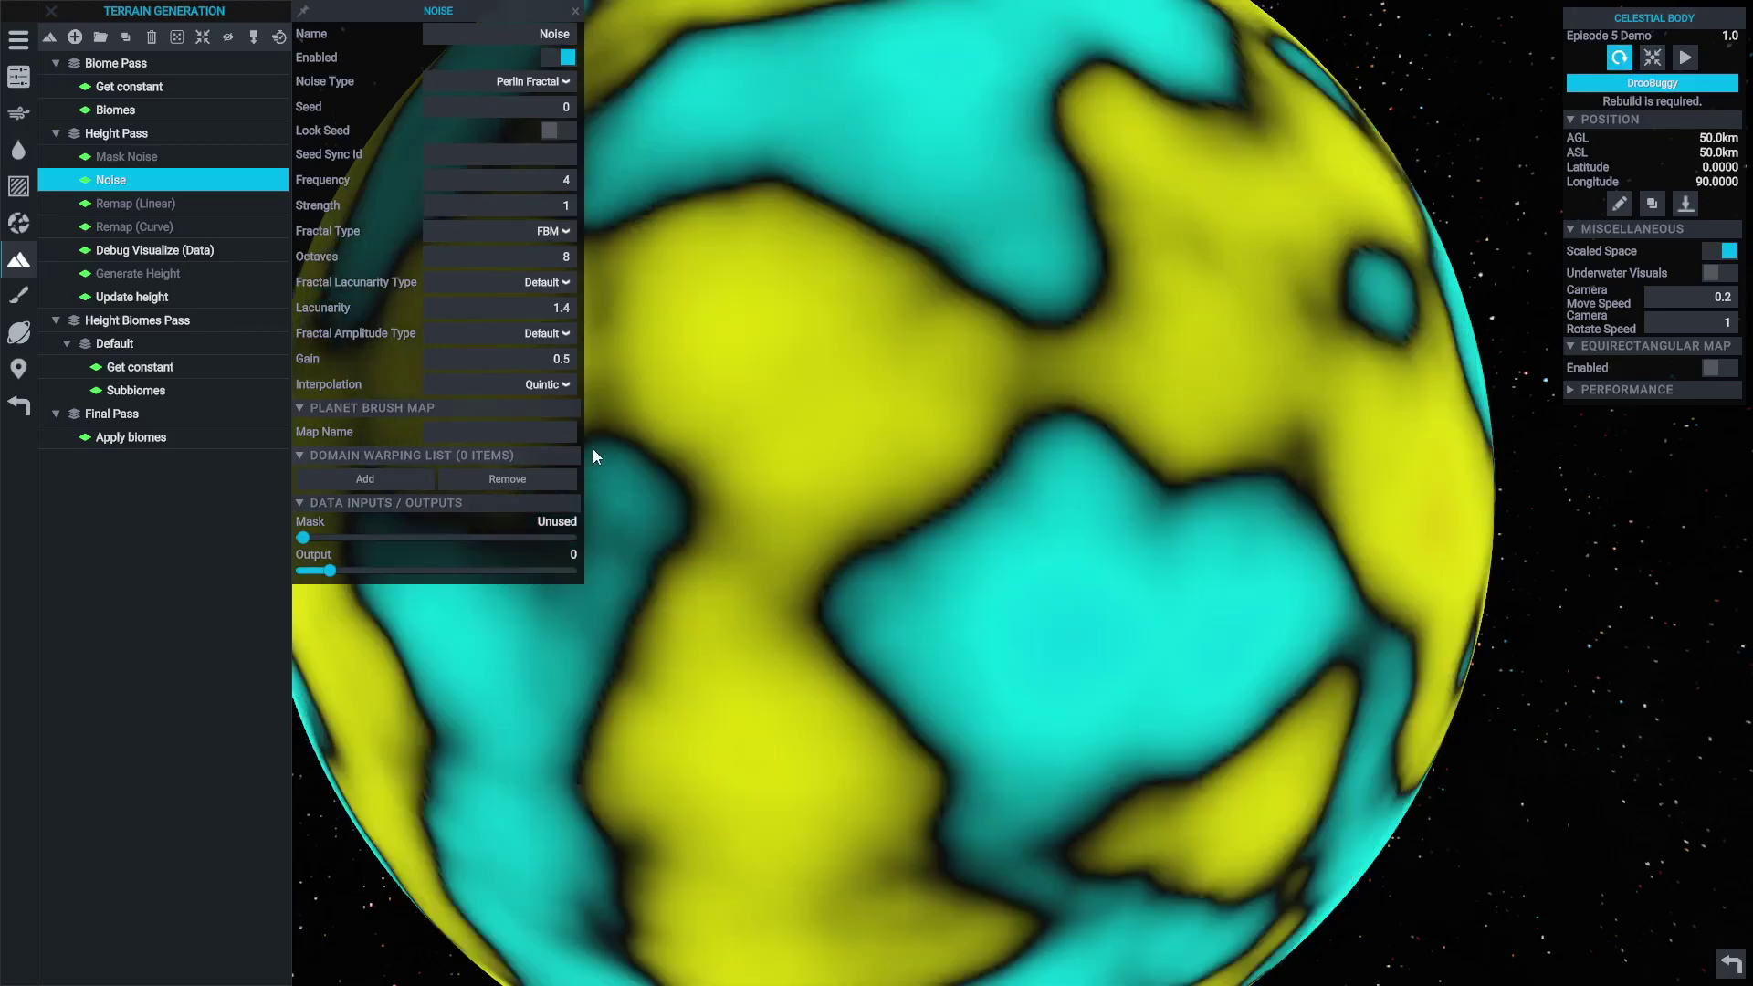
- Add two domain warping entries to the Noise modifier and remove the first one
click(384, 480)
click(381, 478)
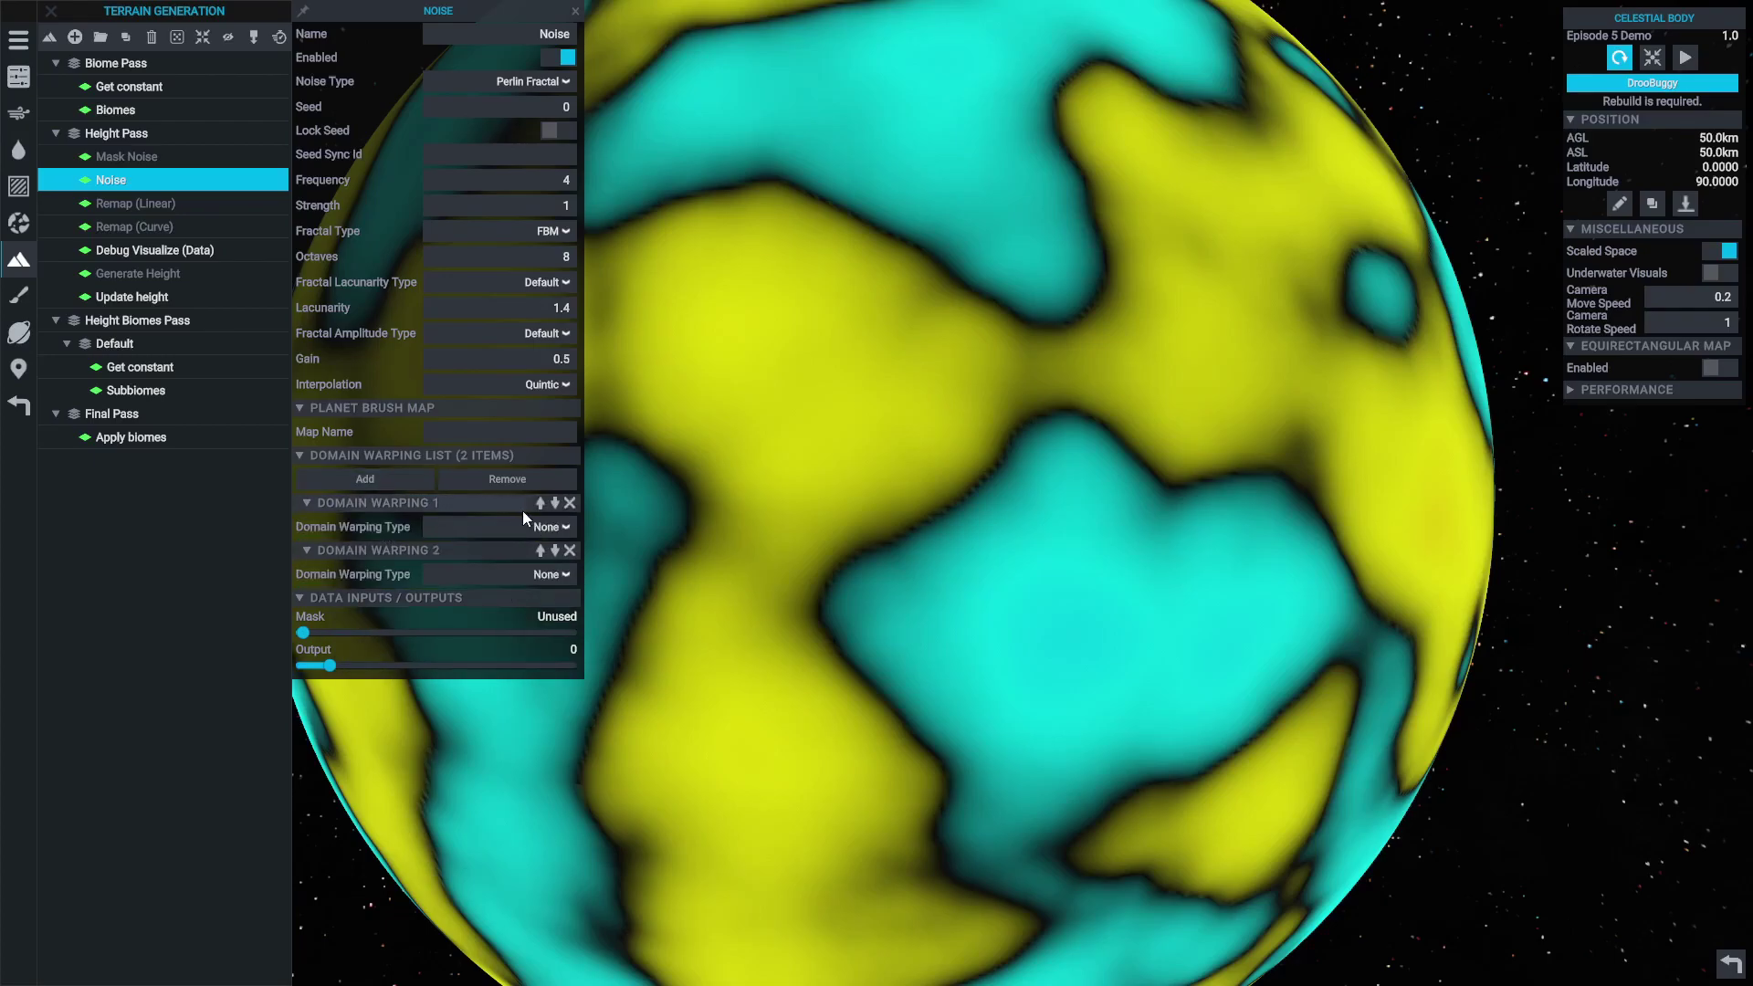
click(569, 503)
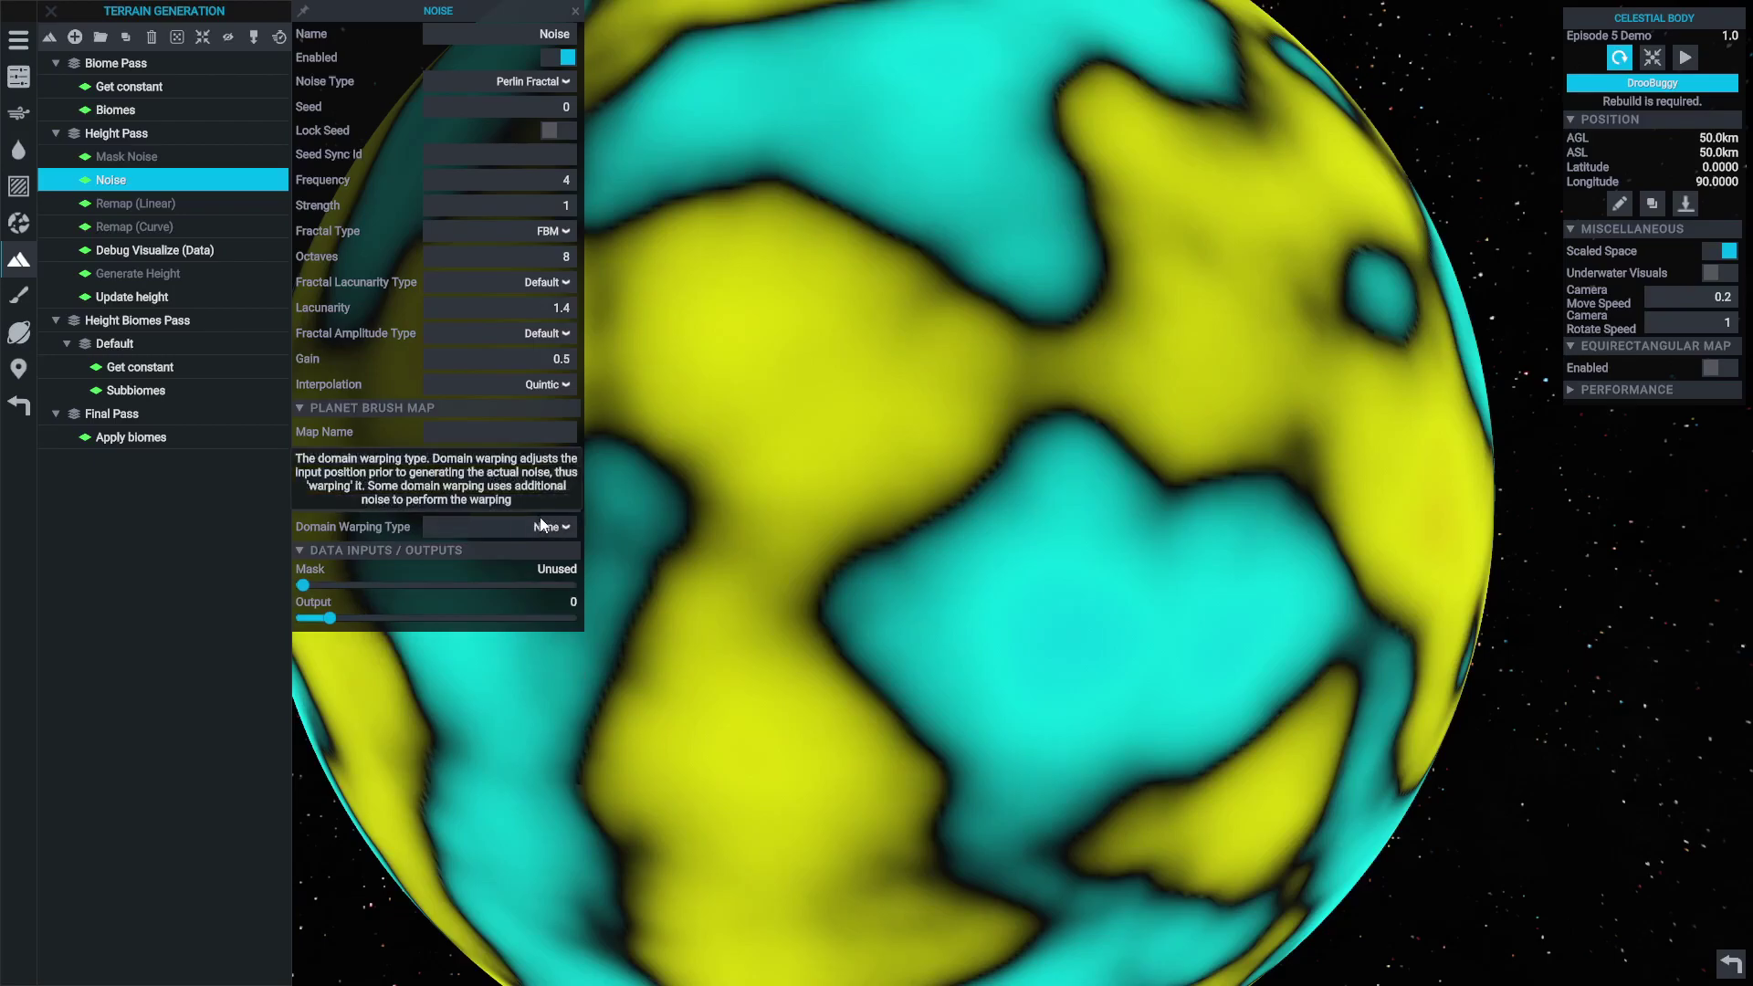
- Try Fractal as the remaining domain warping's type, and then change the type to Rotate
click(534, 528)
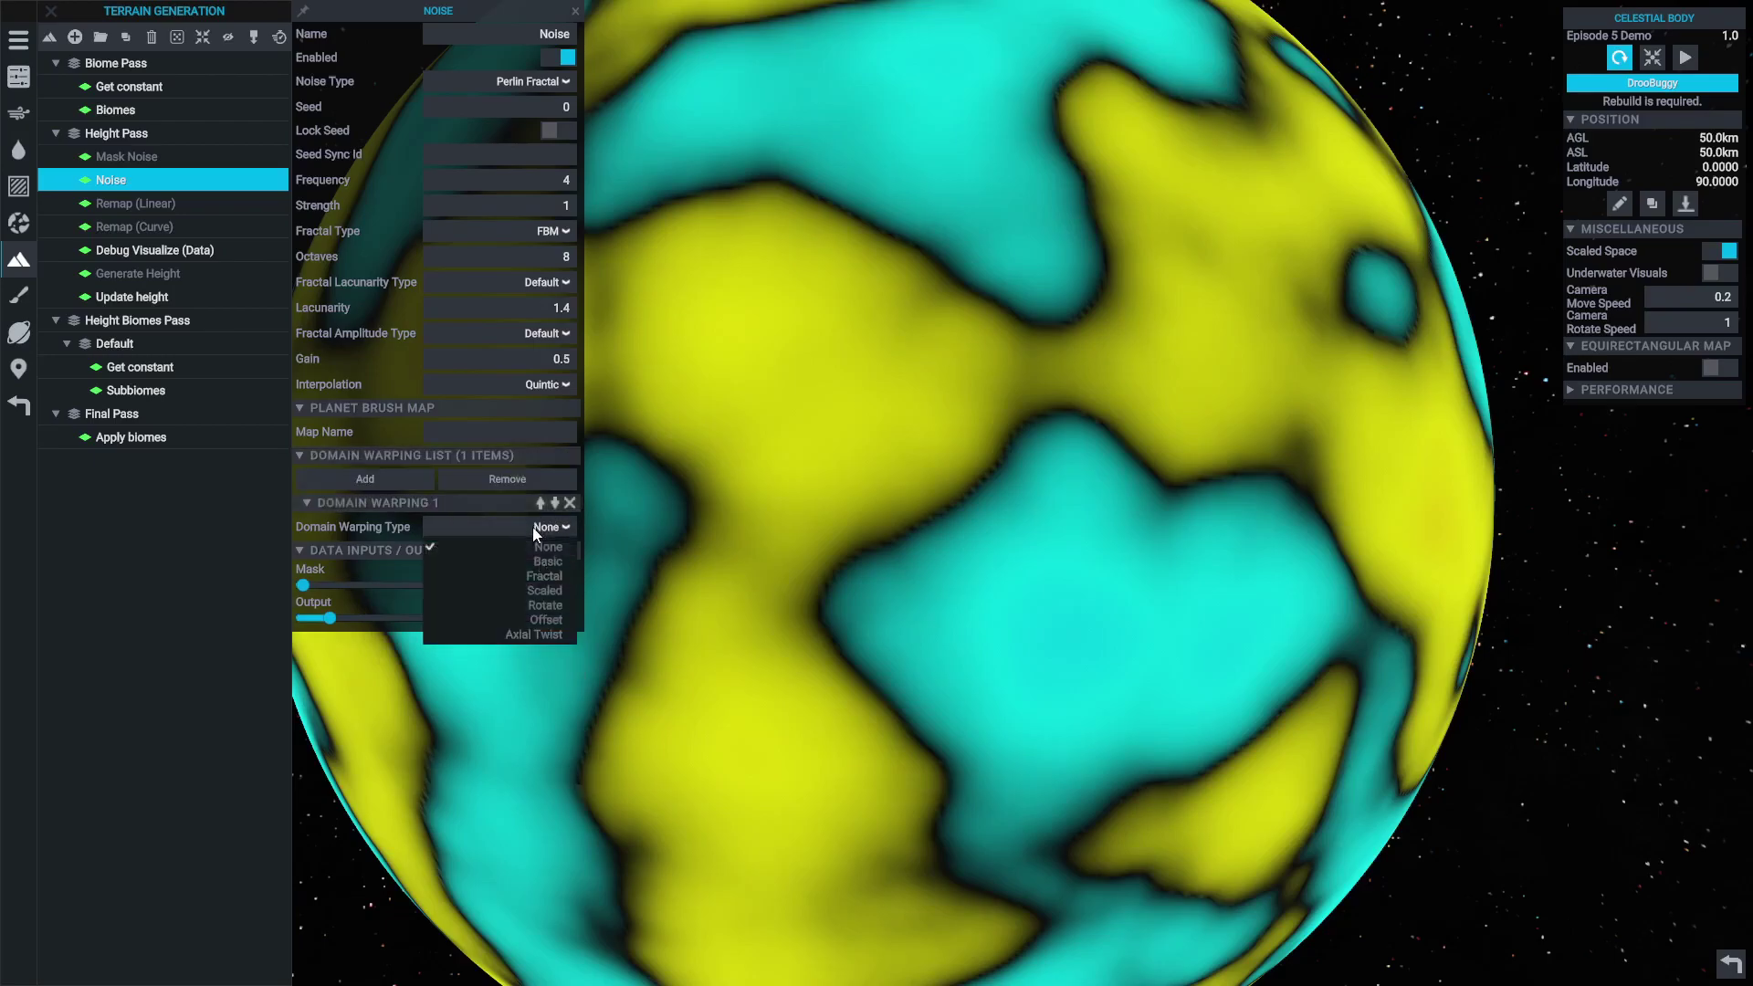
click(541, 579)
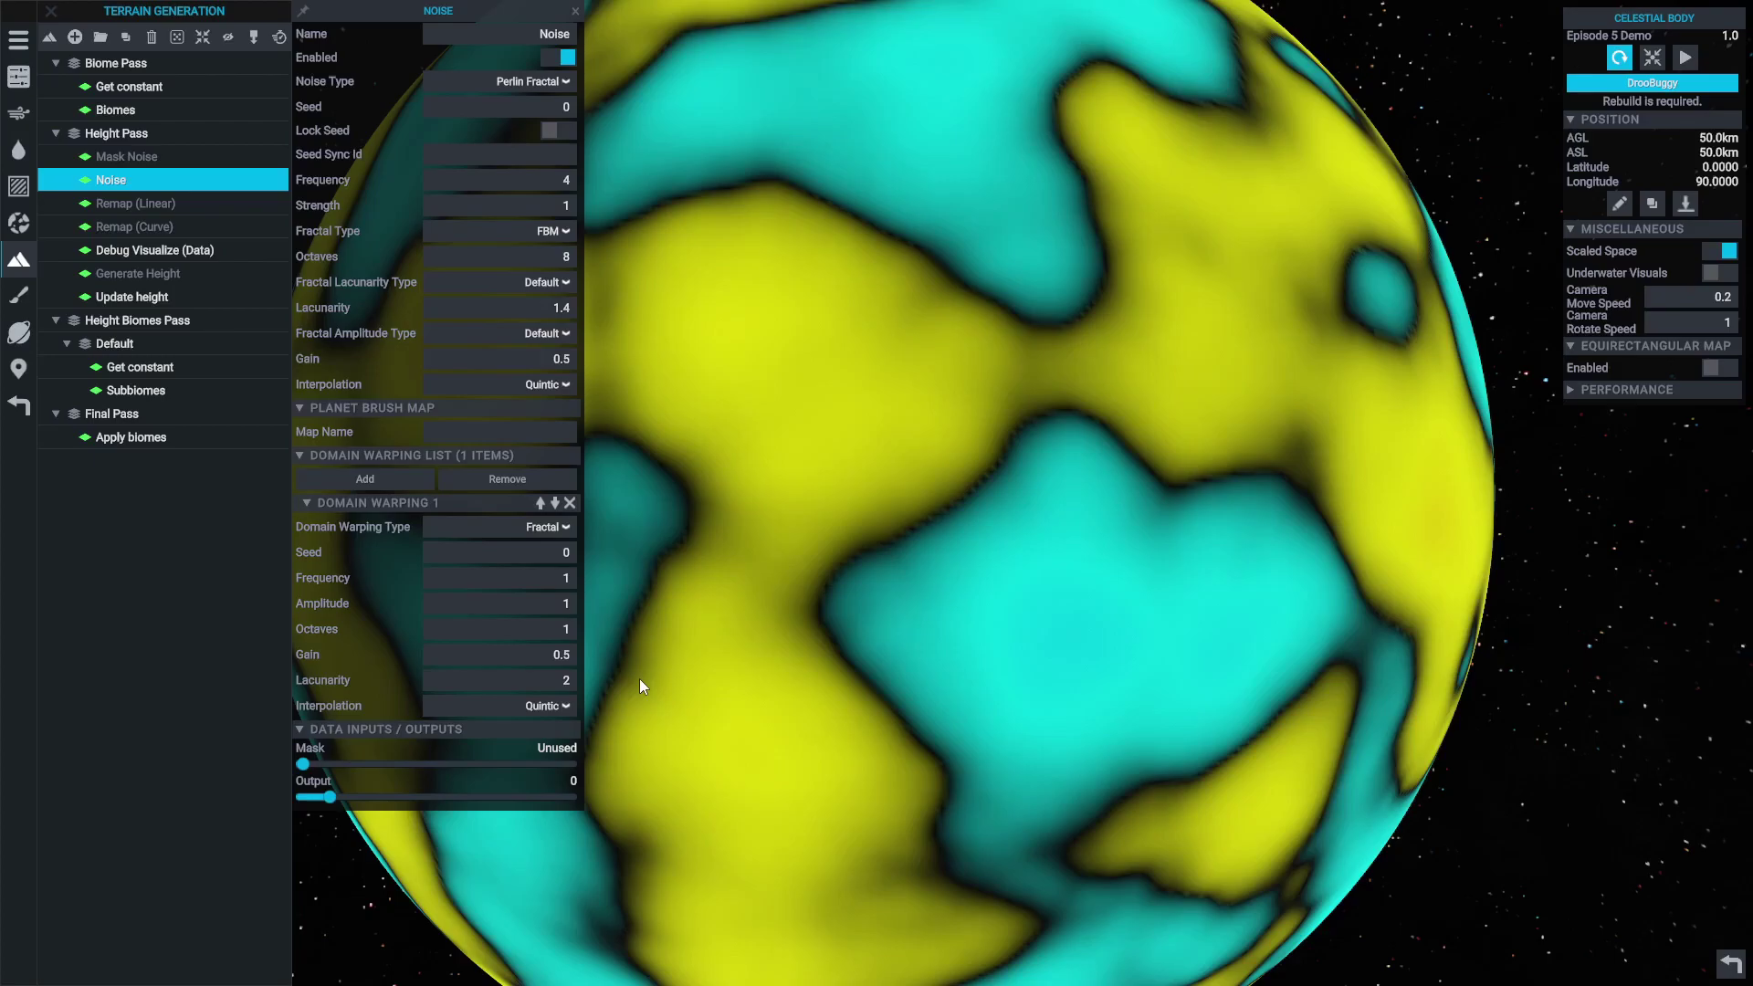
click(565, 526)
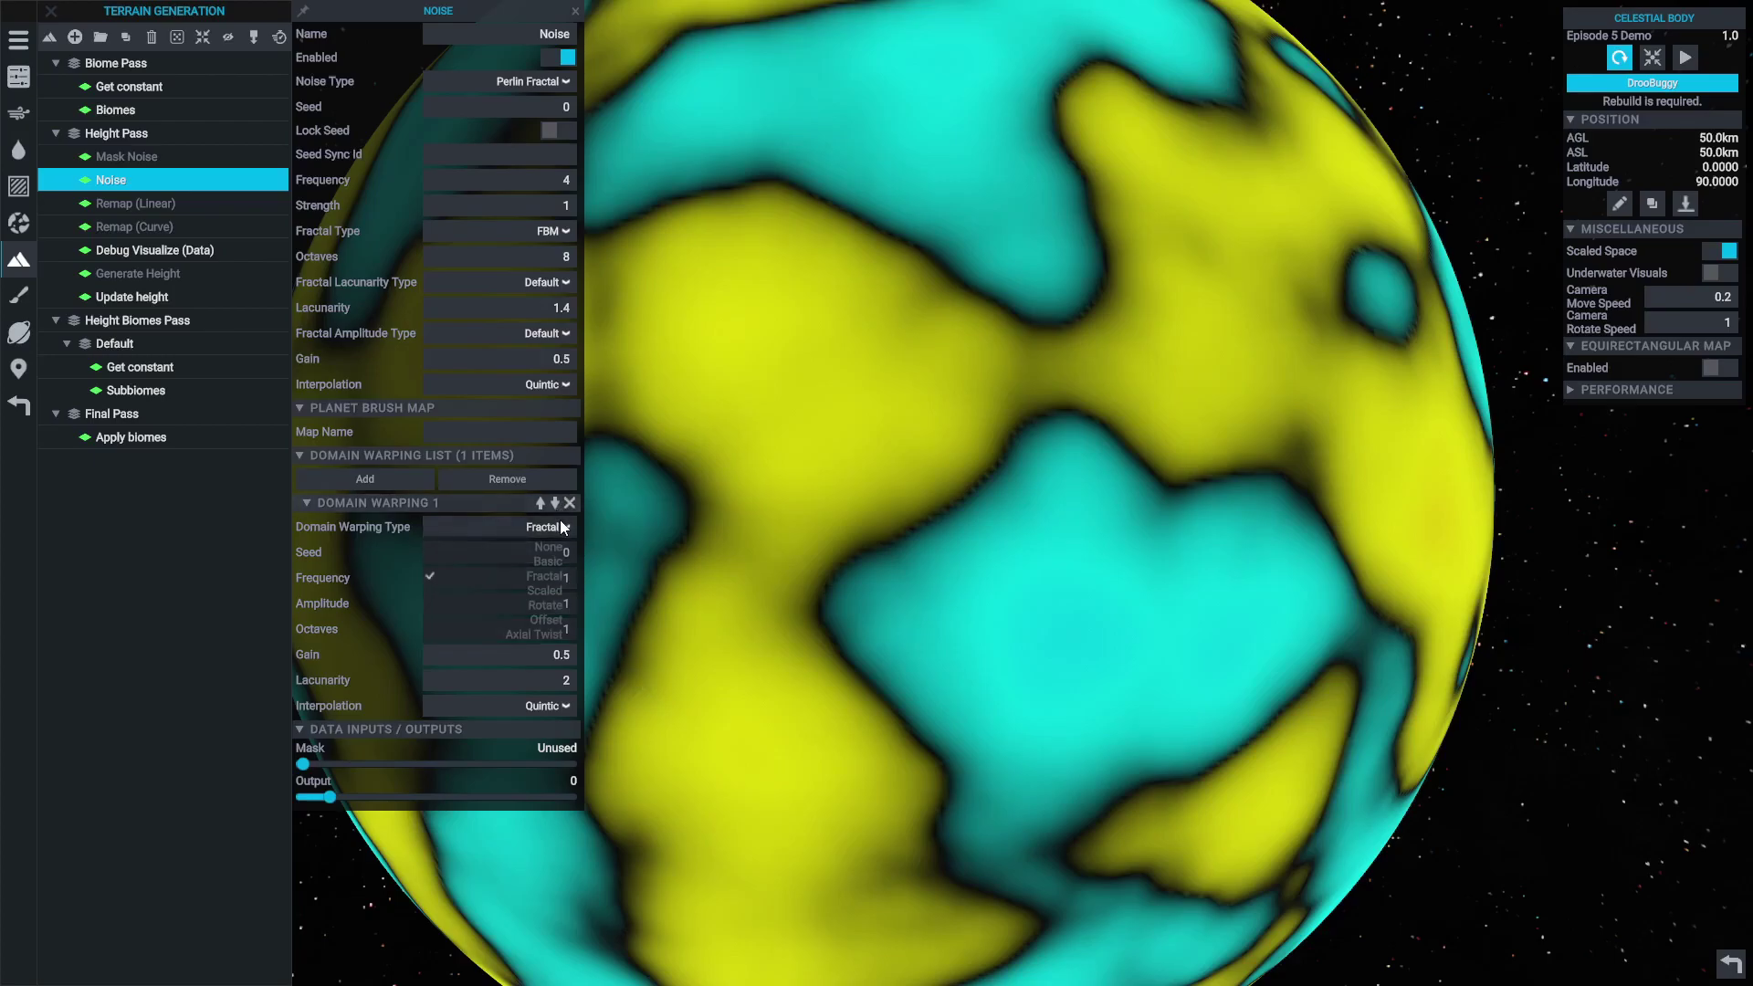
click(540, 608)
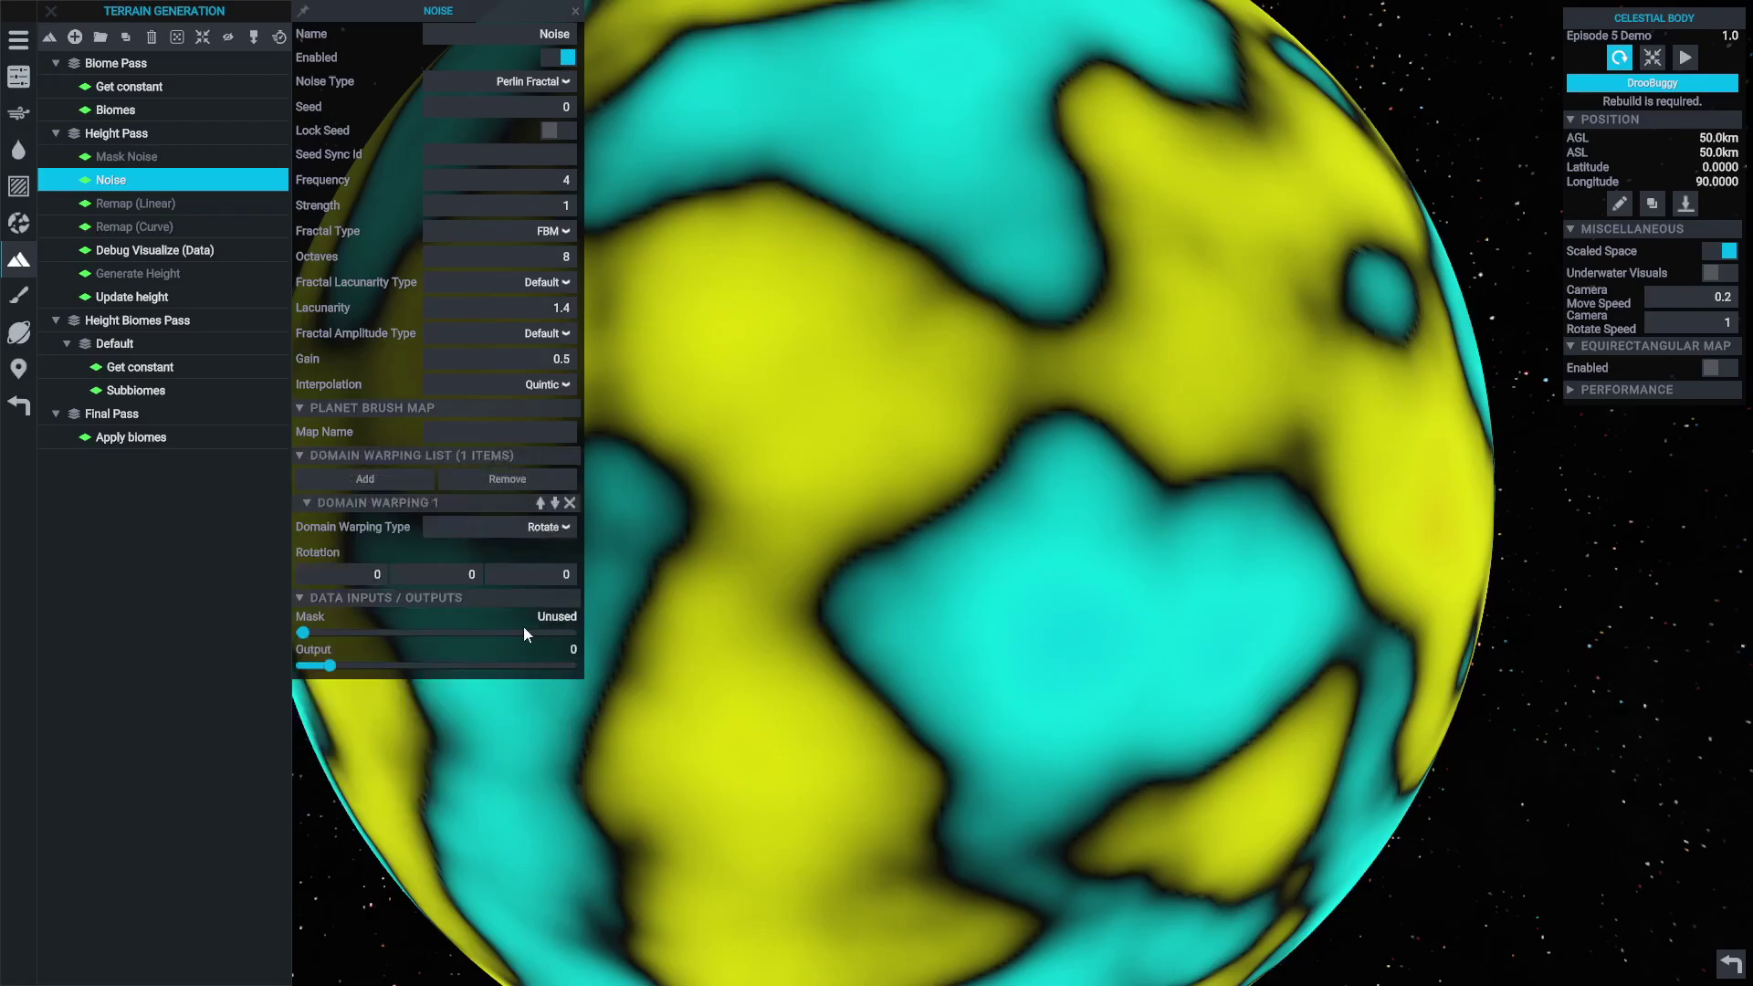